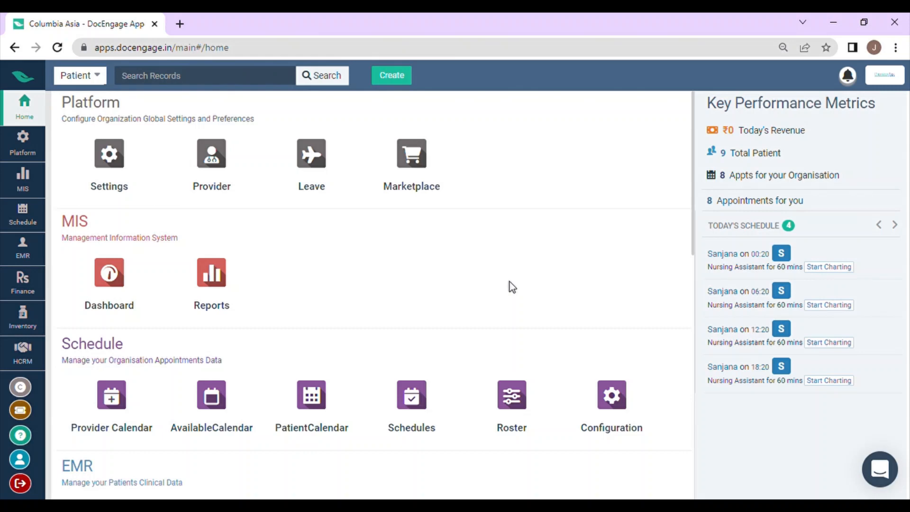
Open the Test Category configuration of the EMR Labs module.
scroll(510, 284, "down", 1)
scroll(510, 279, "down", 1)
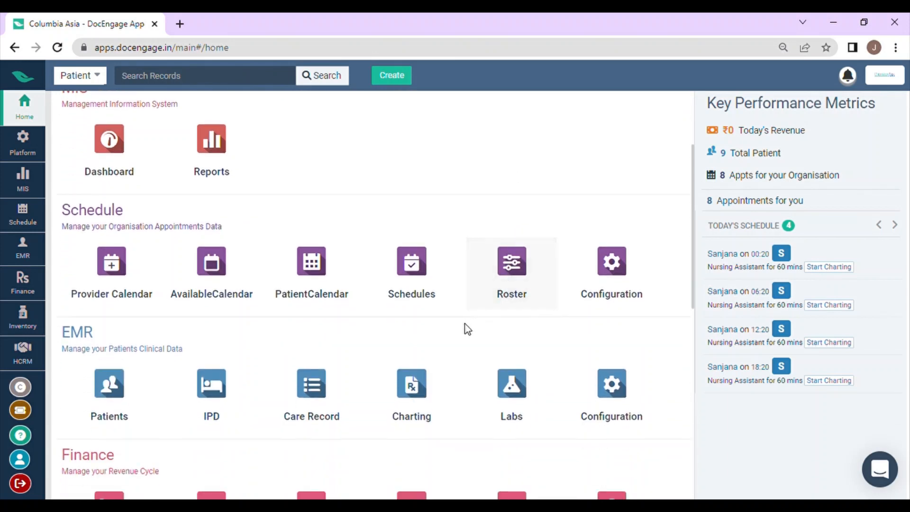
scroll(459, 332, "down", 1)
scroll(461, 340, "down", 1)
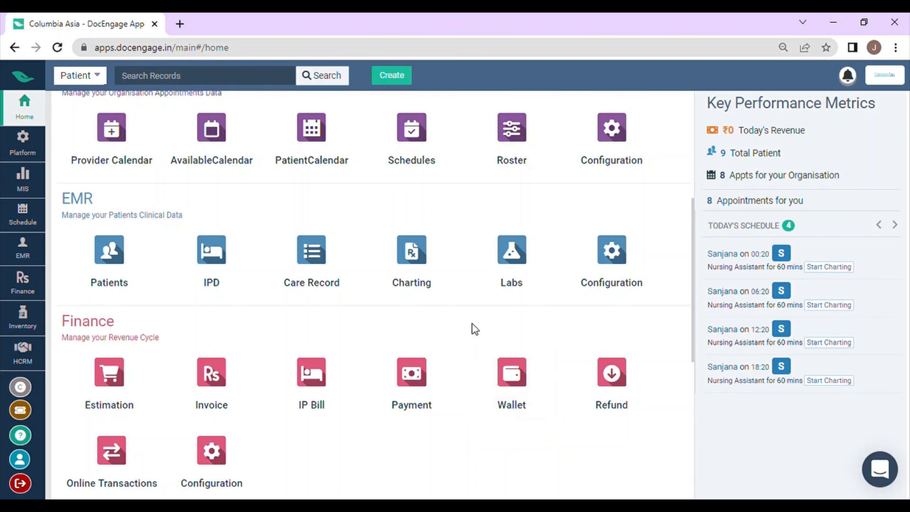
left_click(505, 280)
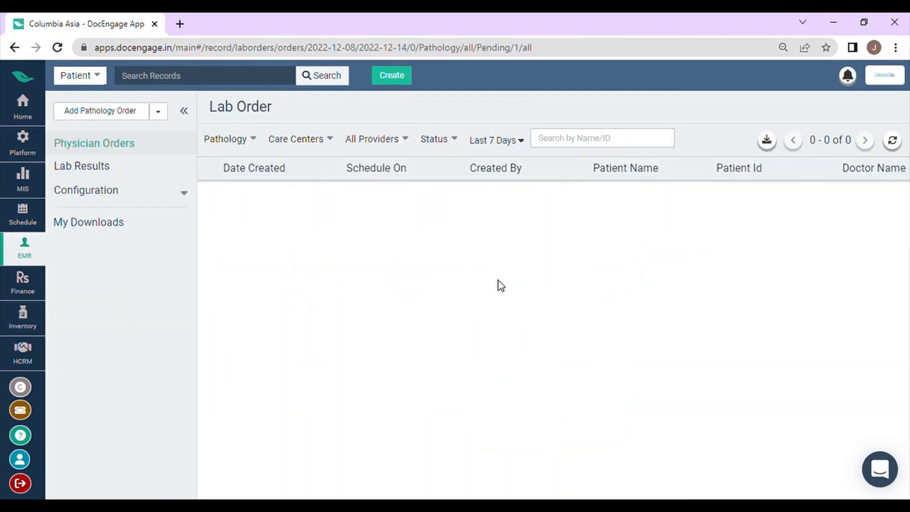
left_click(171, 192)
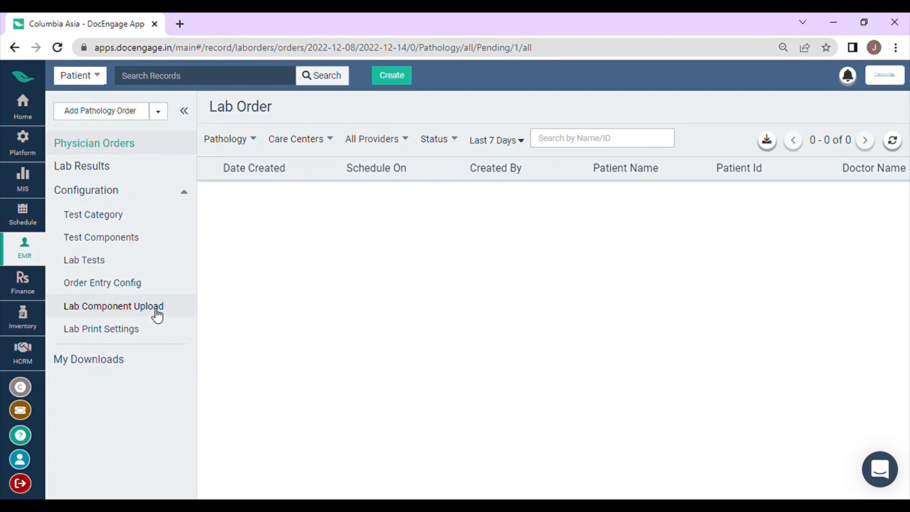
left_click(126, 218)
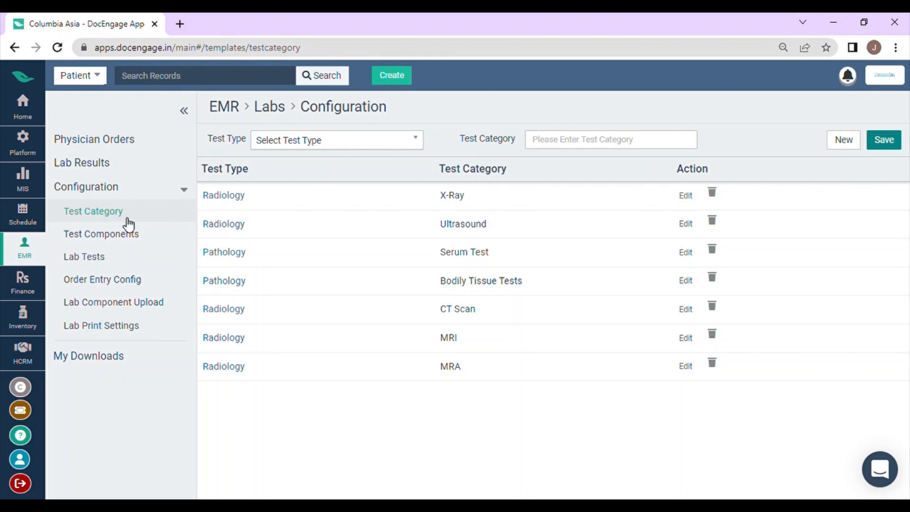
left_click(311, 144)
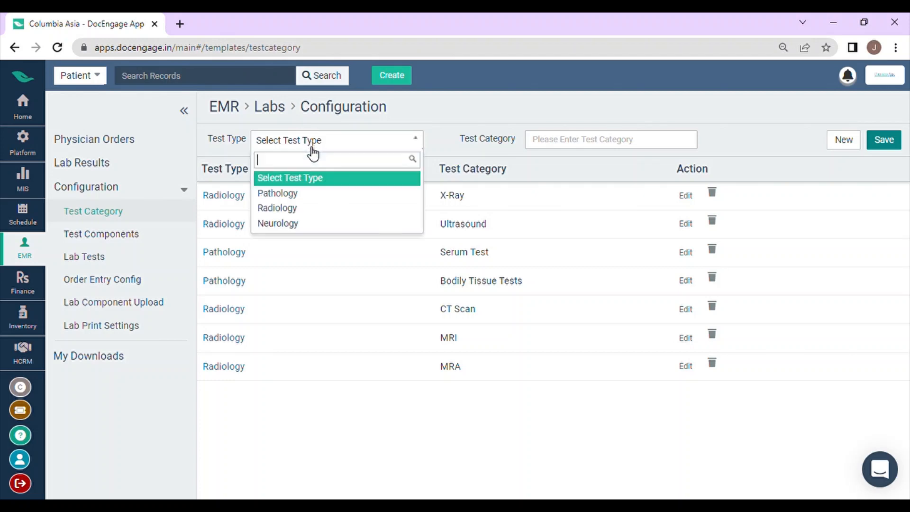
left_click(312, 199)
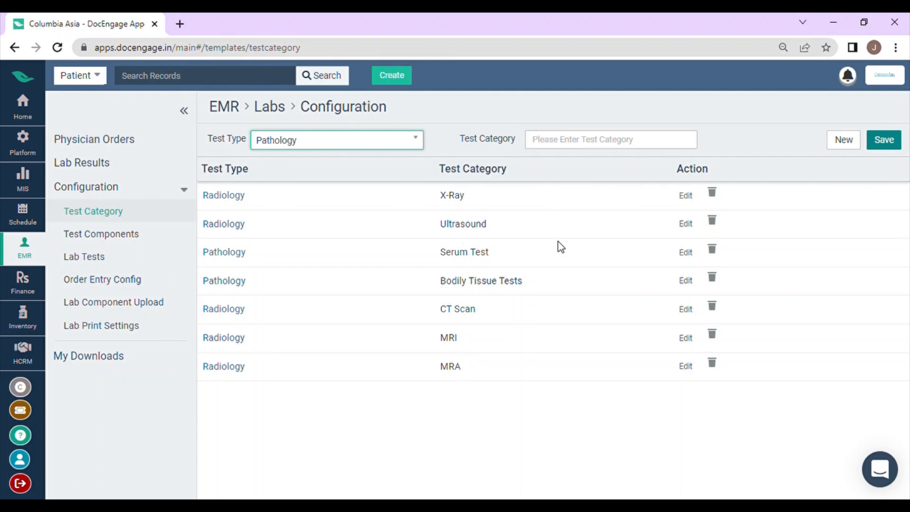
left_click(686, 196)
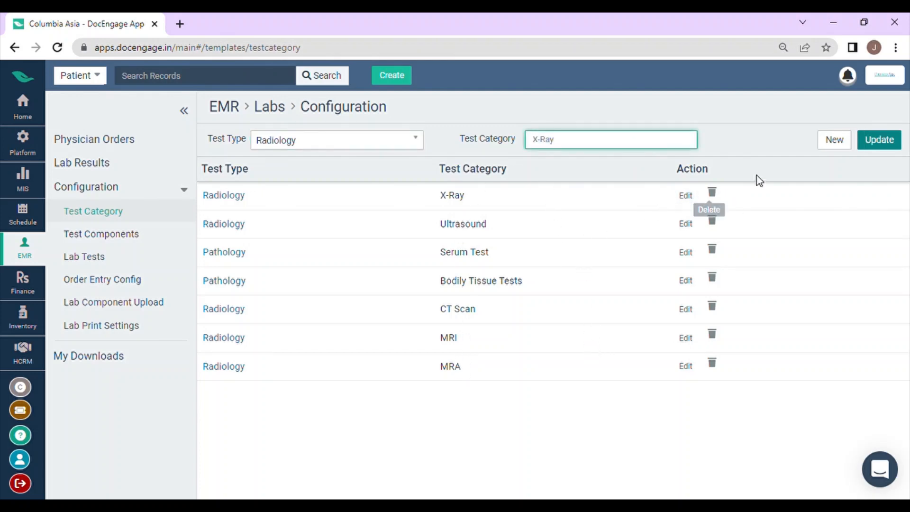
left_click(844, 142)
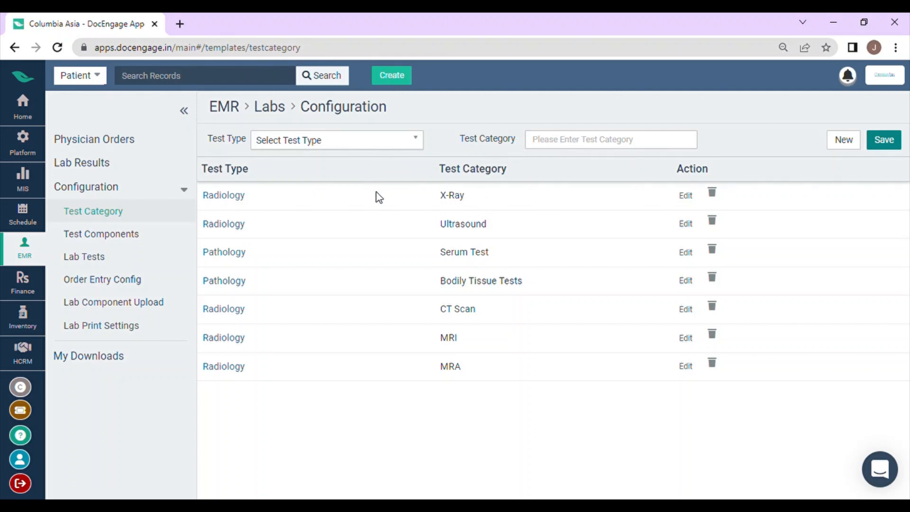
Start a new test component with test type Pathology and test category Serum Test.
left_click(101, 234)
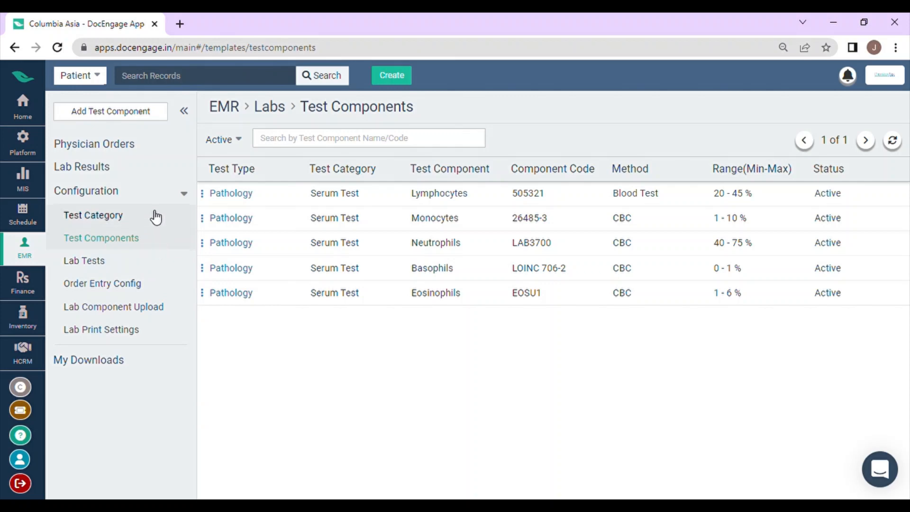
left_click(149, 116)
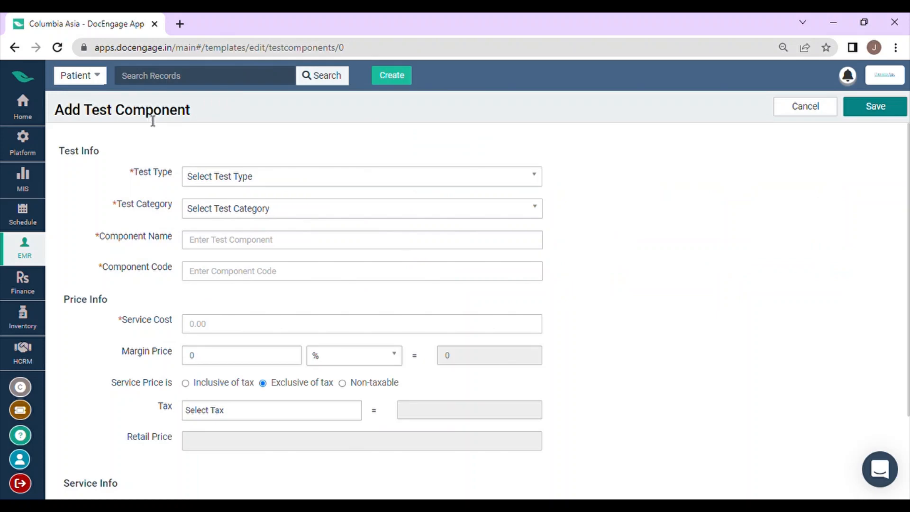
left_click(244, 178)
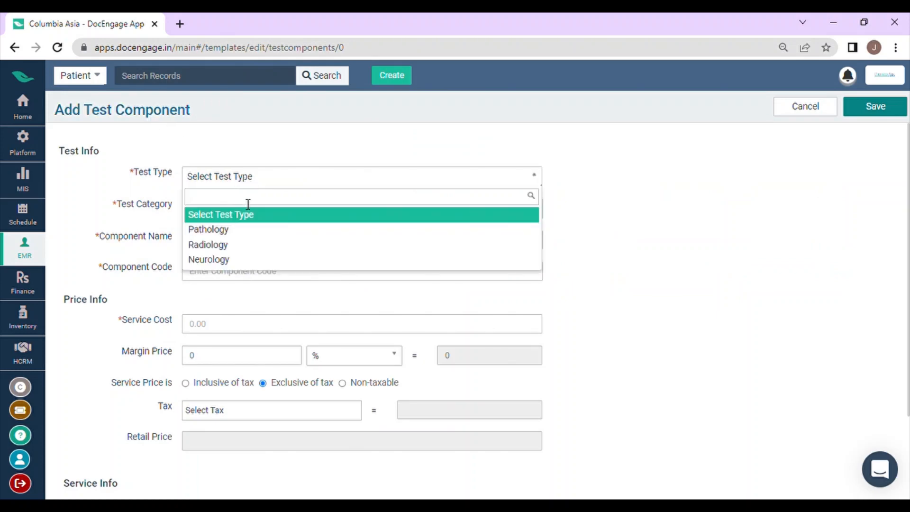
left_click(249, 233)
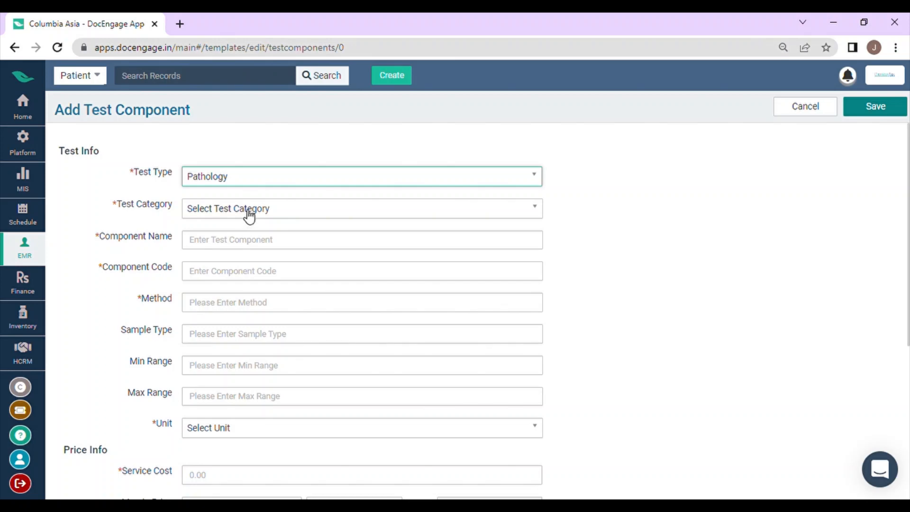
left_click(250, 214)
left_click(256, 261)
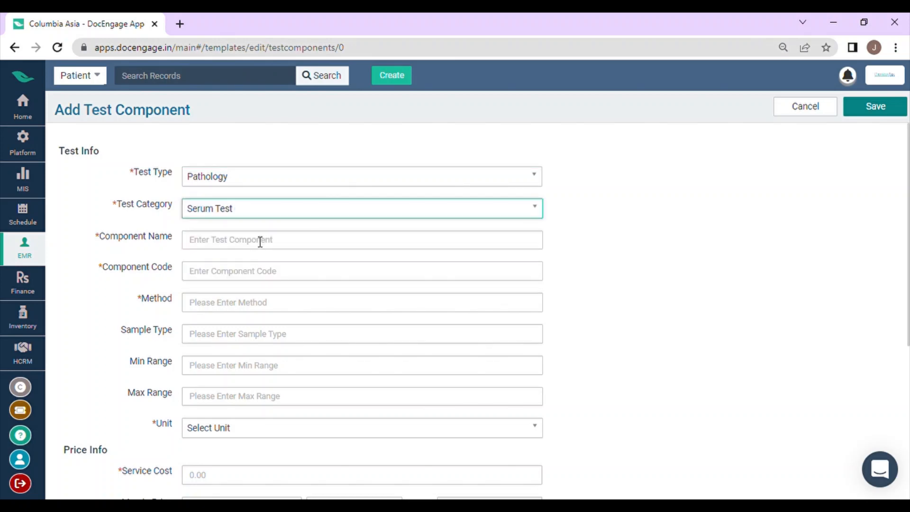
Name the component Red Blood Cells Count and give it the component code RBCC01.
left_click(261, 247)
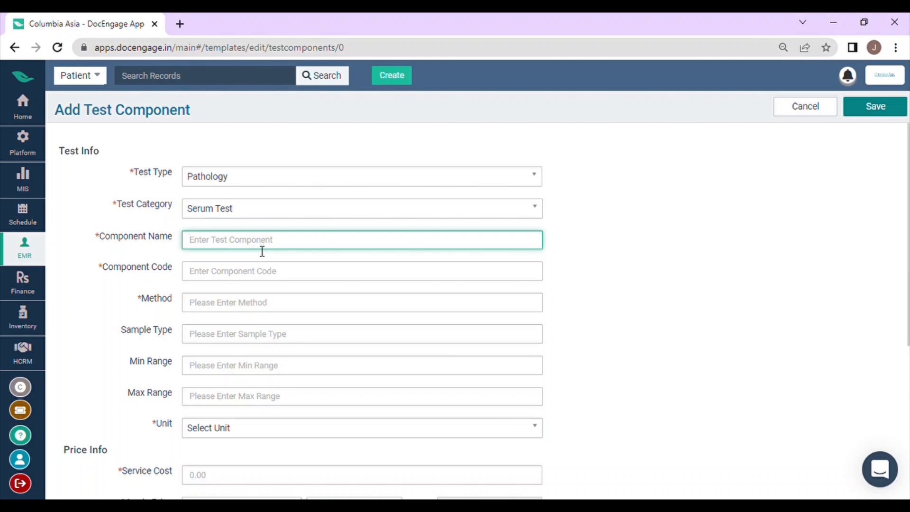
type("Red Blood Cells Count")
left_click(258, 272)
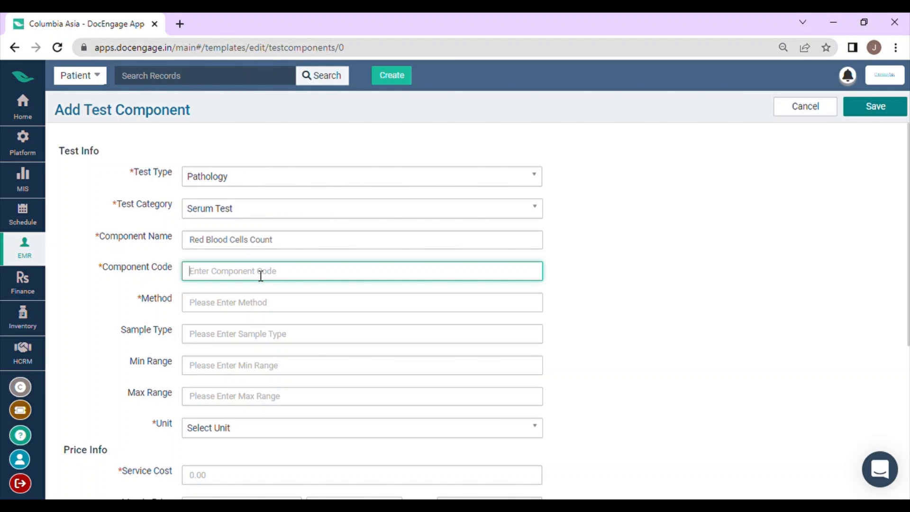
type("RBCC01")
Set the component's method to CBC and its sample type to Blood.
left_click(259, 312)
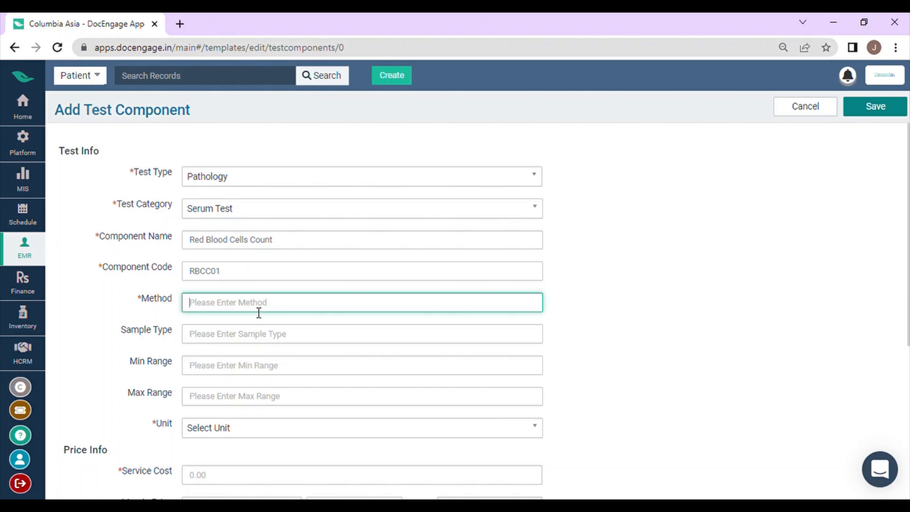
type("CBC")
left_click(232, 337)
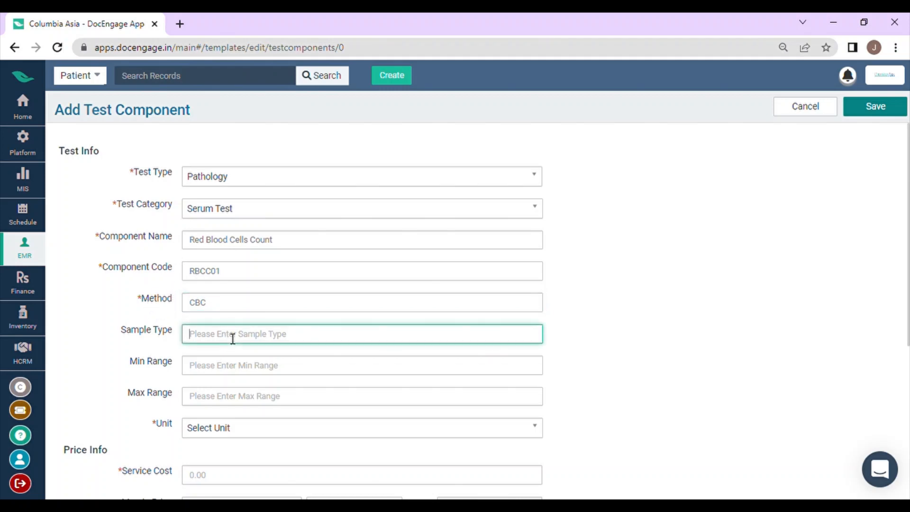
type("Blood")
Set the component's range from 3.7 to 5.6 with the unit million cells/cmm.
left_click(238, 374)
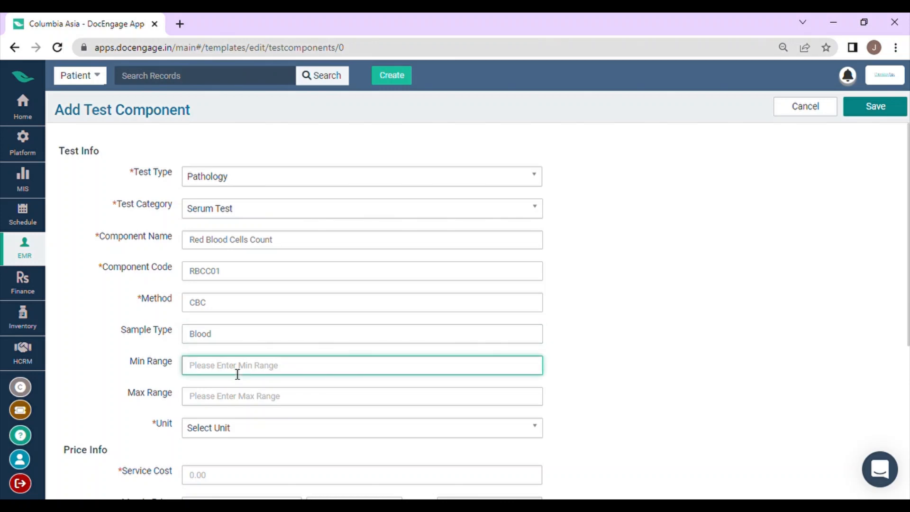
type("3.7")
left_click(223, 397)
type("5")
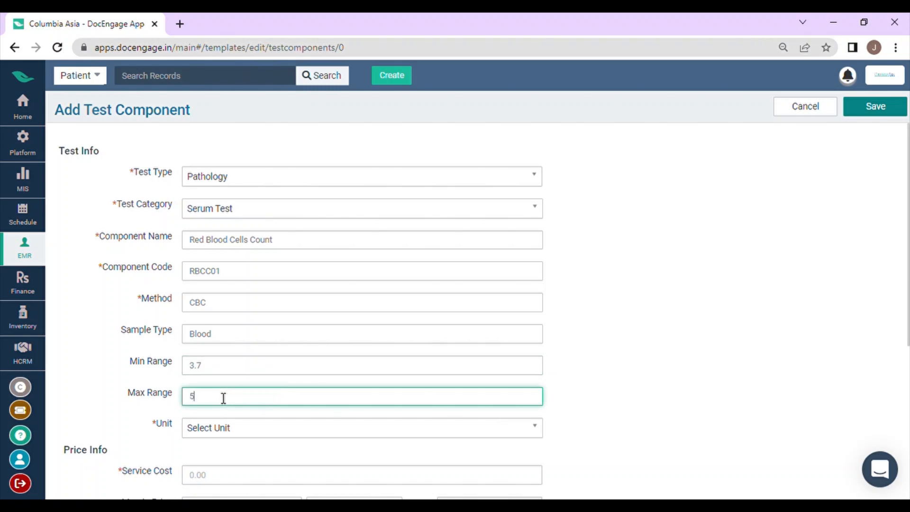
type(".6")
left_click(217, 429)
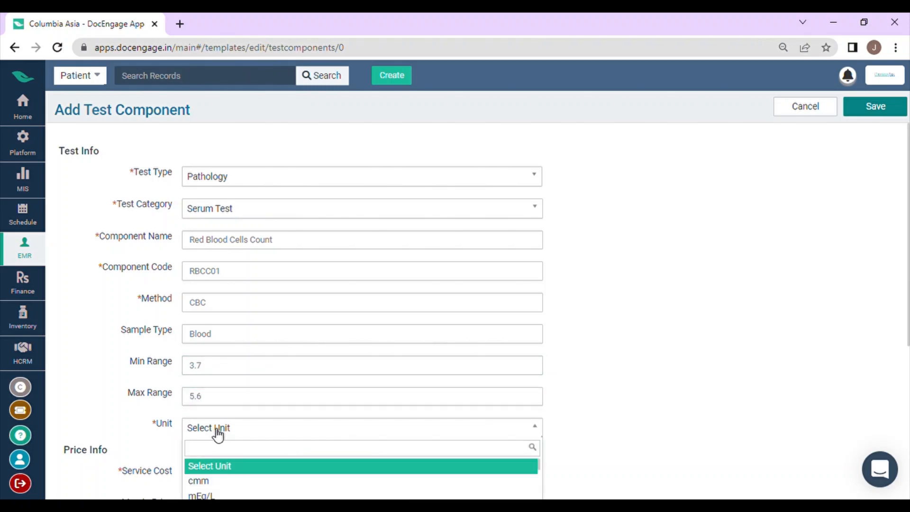
type("million cells/cmm")
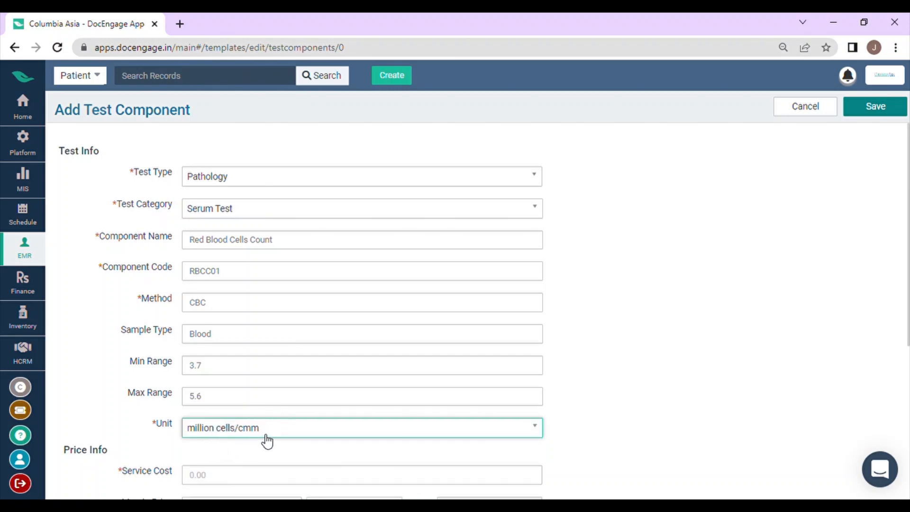
Set the component's service cost to 100.
scroll(265, 436, "down", 1)
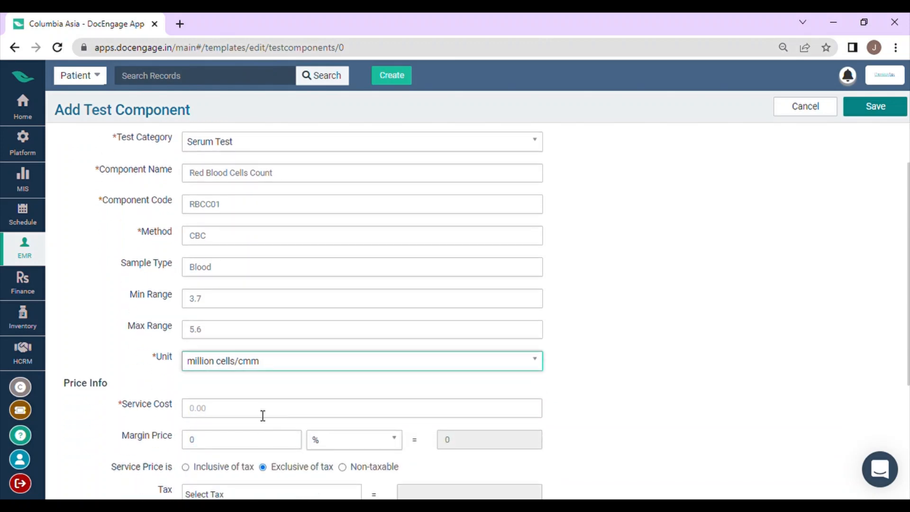
left_click(263, 415)
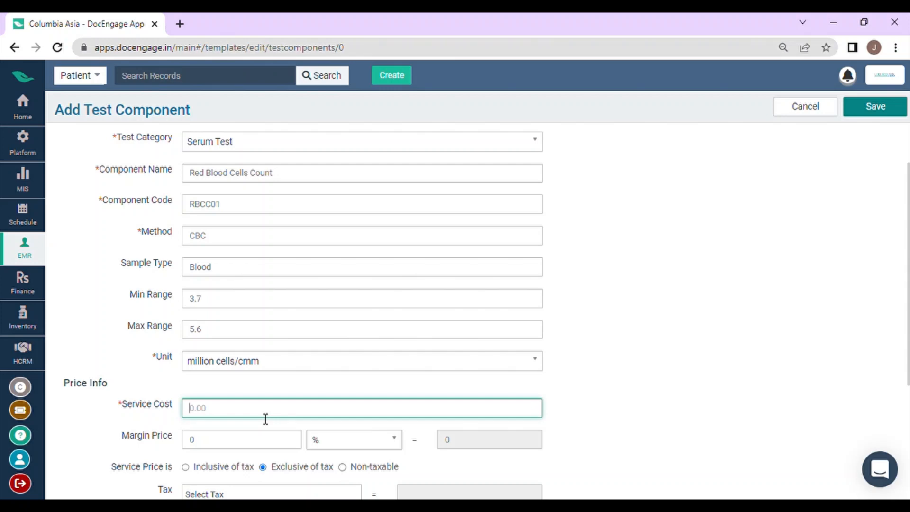
type("100")
left_click(289, 394)
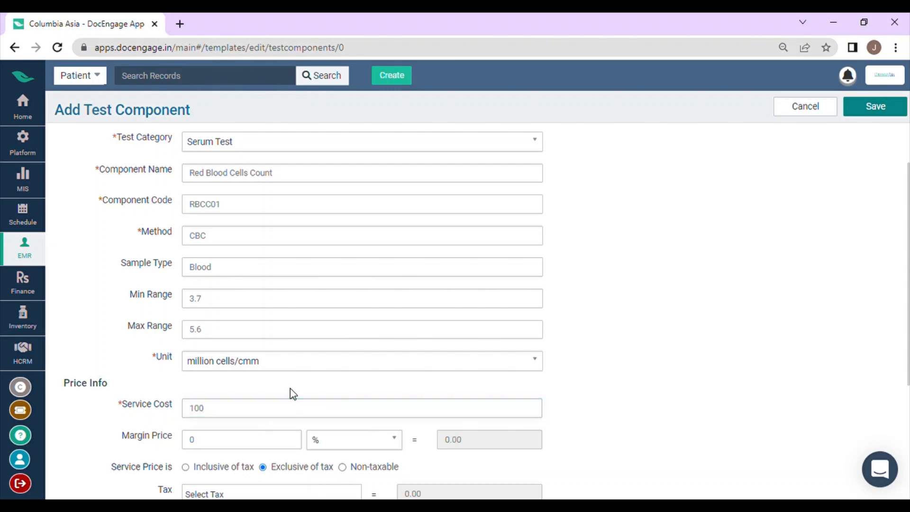
Try the SGST(4%) tax on the tax-exclusive service price and remove it again.
scroll(294, 402, "down", 3)
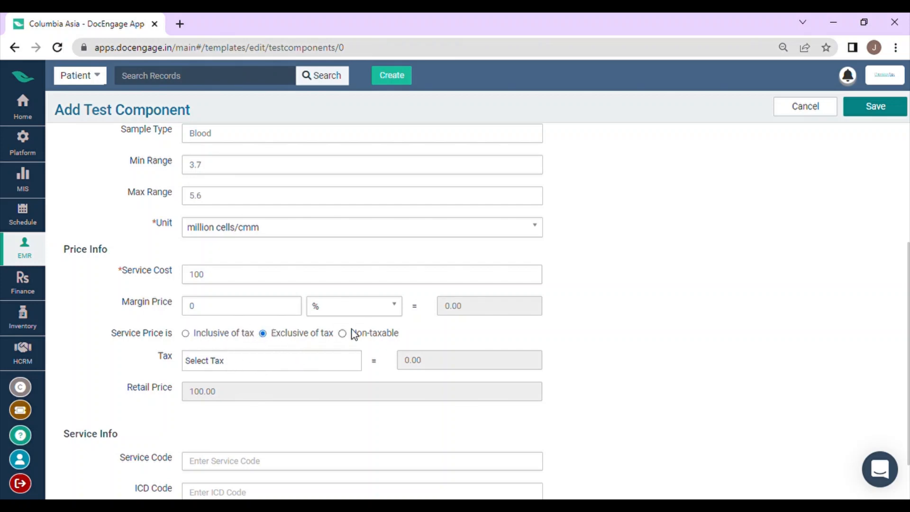
left_click(284, 366)
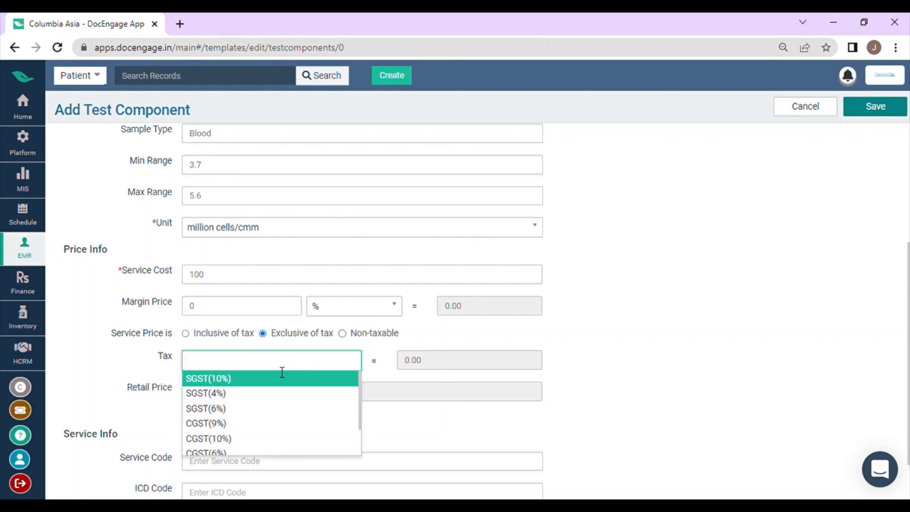
left_click(273, 396)
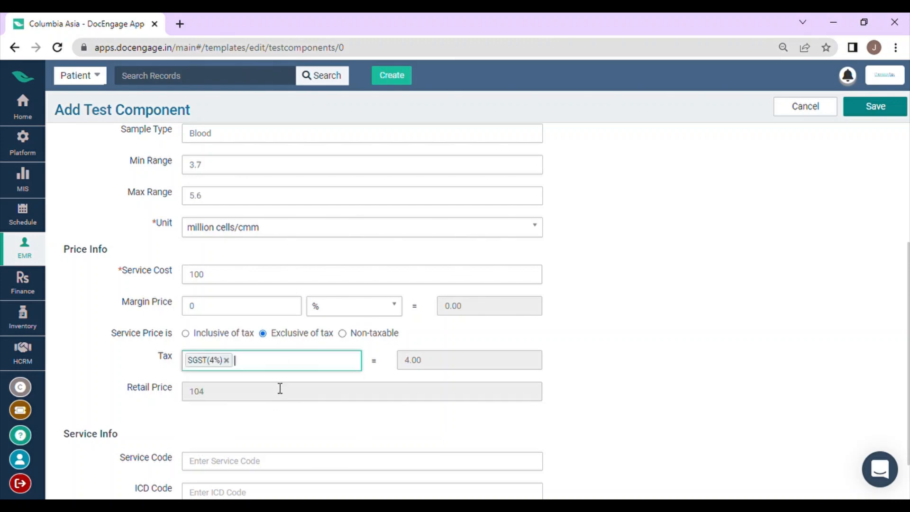
left_click(231, 363)
left_click(242, 366)
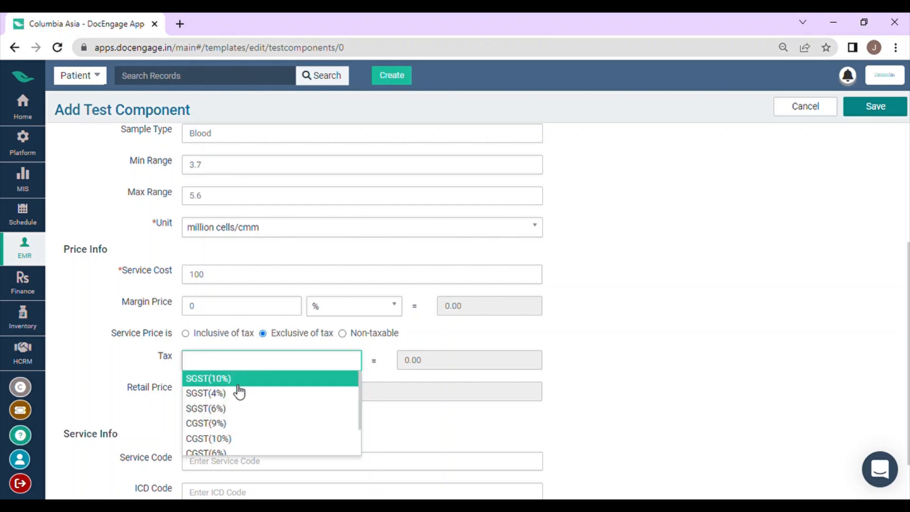
left_click(240, 384)
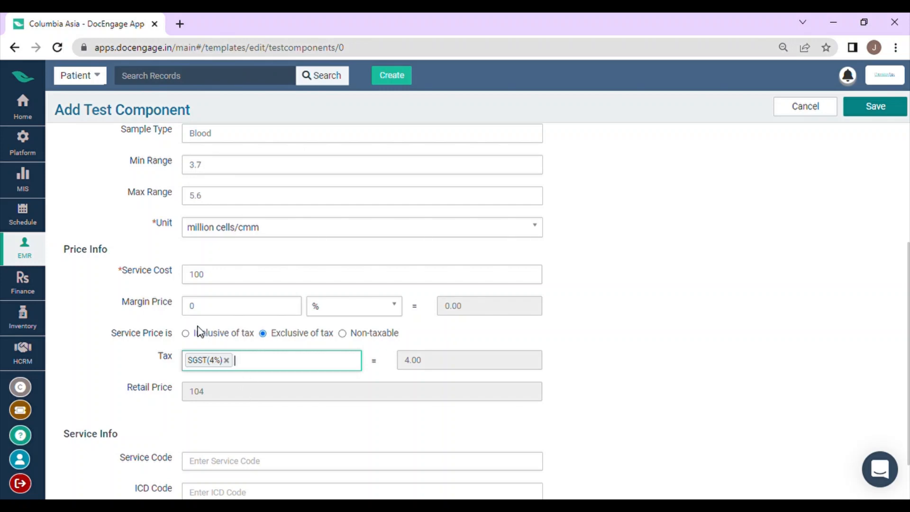
left_click(224, 361)
Try a tax-inclusive service price with SGST(6%), remove the tax and return to Exclusive of tax.
left_click(185, 333)
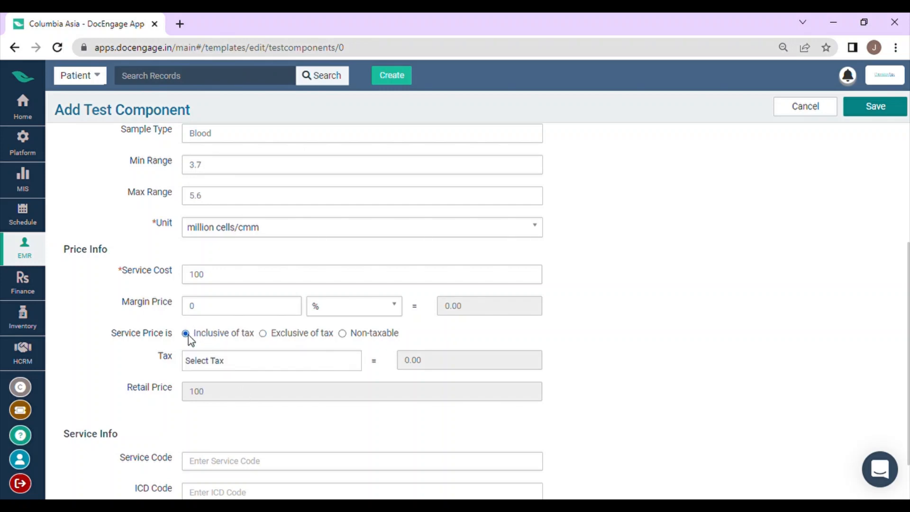
left_click(219, 366)
left_click(228, 411)
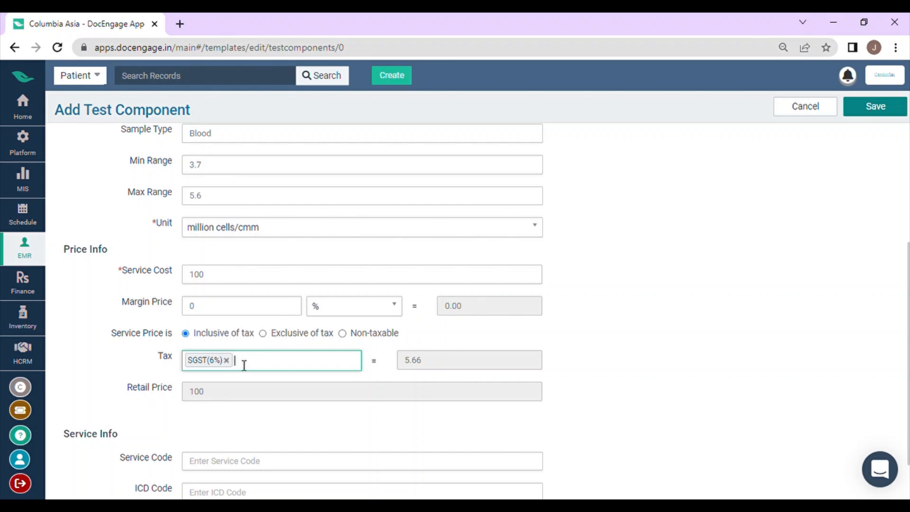
left_click(227, 361)
left_click(263, 333)
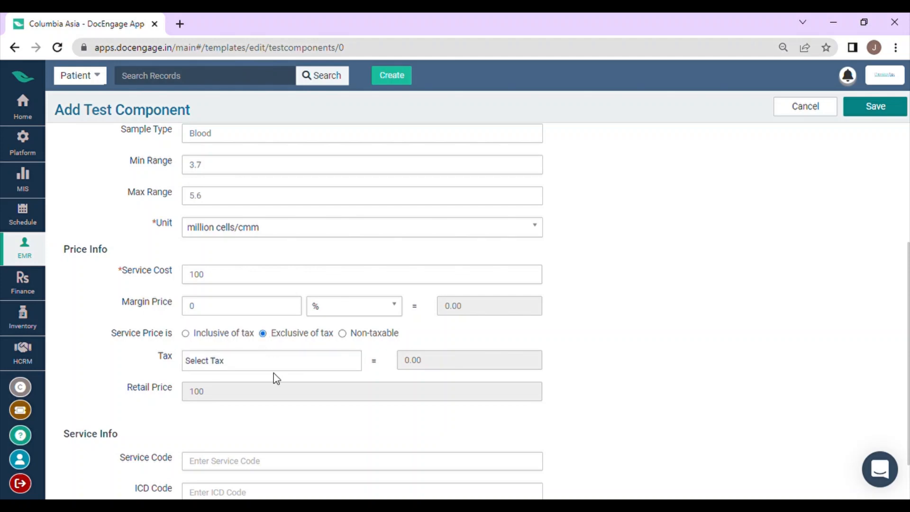
Save the new test component with the Service Info fields left empty.
scroll(222, 385, "down", 2)
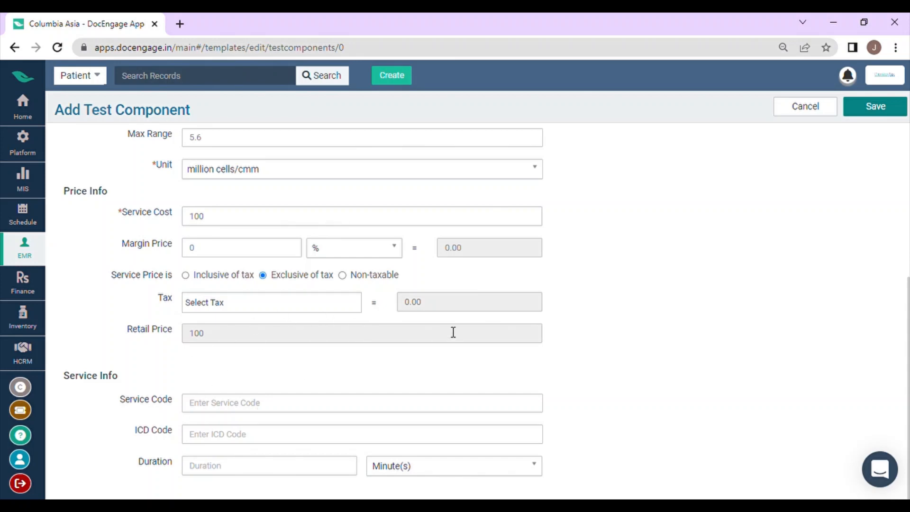
left_click(868, 109)
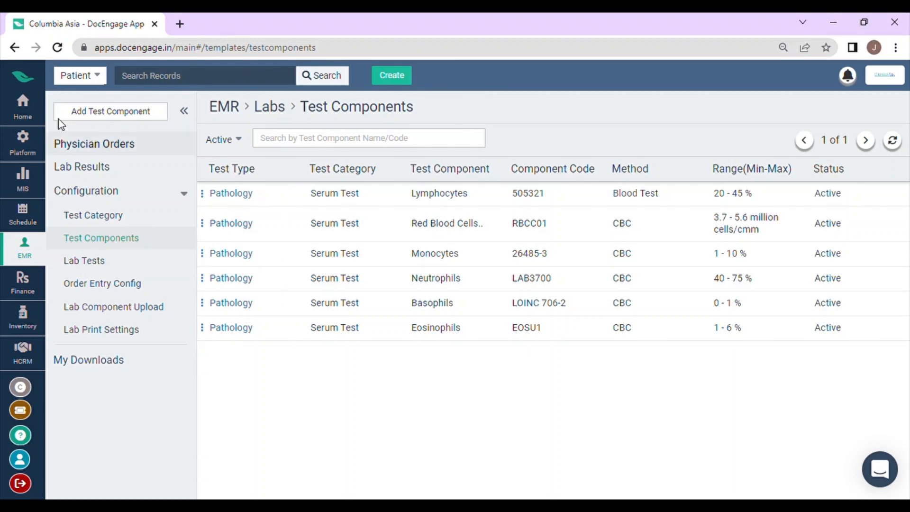
Start a new test component with test type Pathology and test category Serum Test.
left_click(104, 113)
left_click(204, 178)
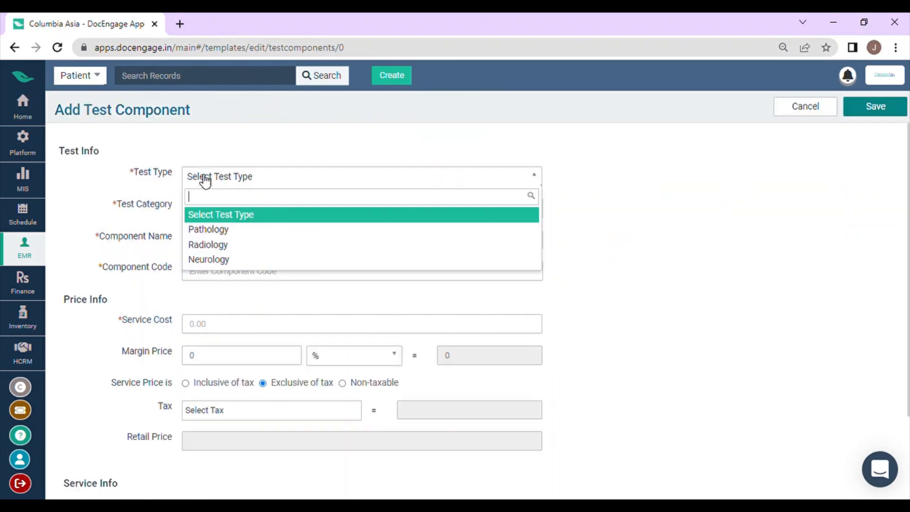
left_click(222, 230)
left_click(229, 209)
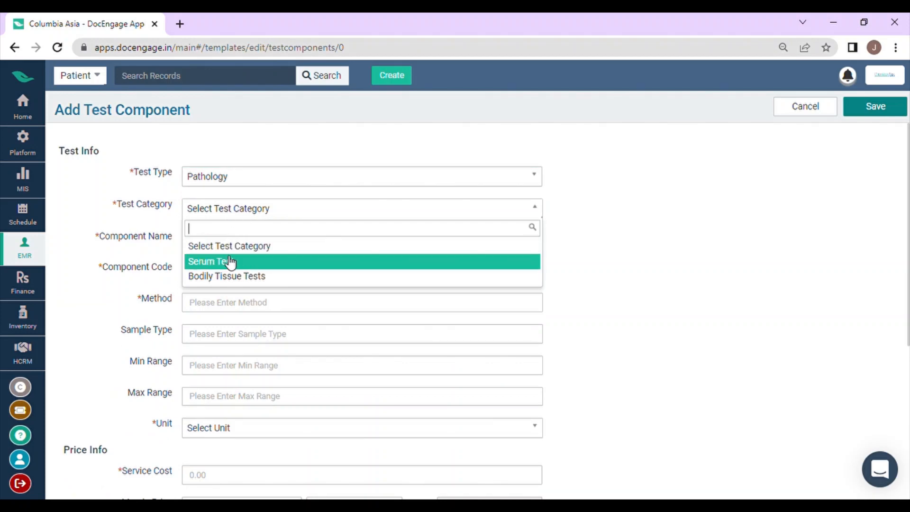
left_click(230, 261)
Name the component Total WBC Count and give it the component code TWBC0991.
left_click(236, 243)
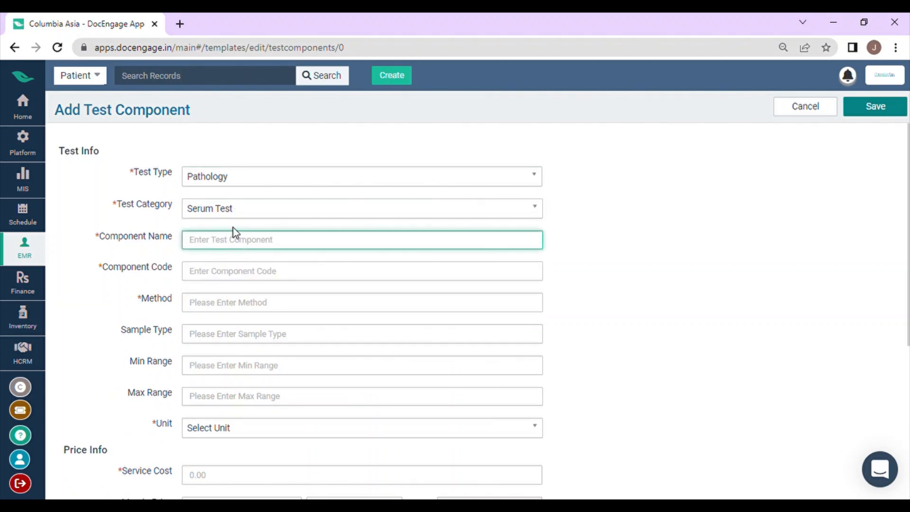
type("Total WBC Count")
left_click(256, 273)
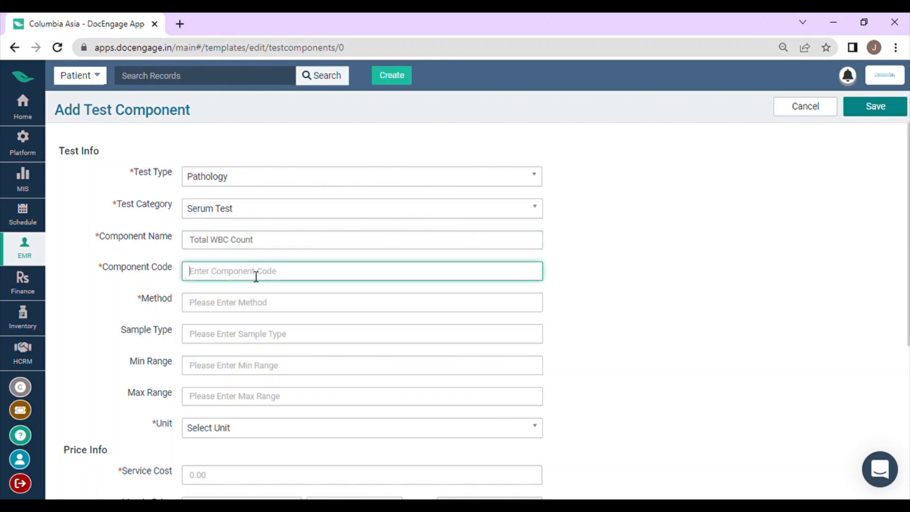
type("TWBC0991")
Set the component's method to CBC and its sample type to Blood.
left_click(246, 312)
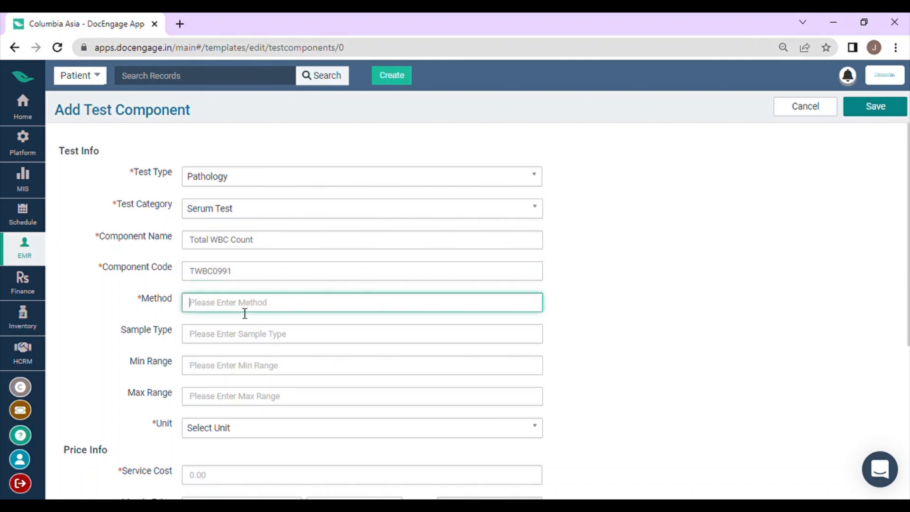
type("CBC")
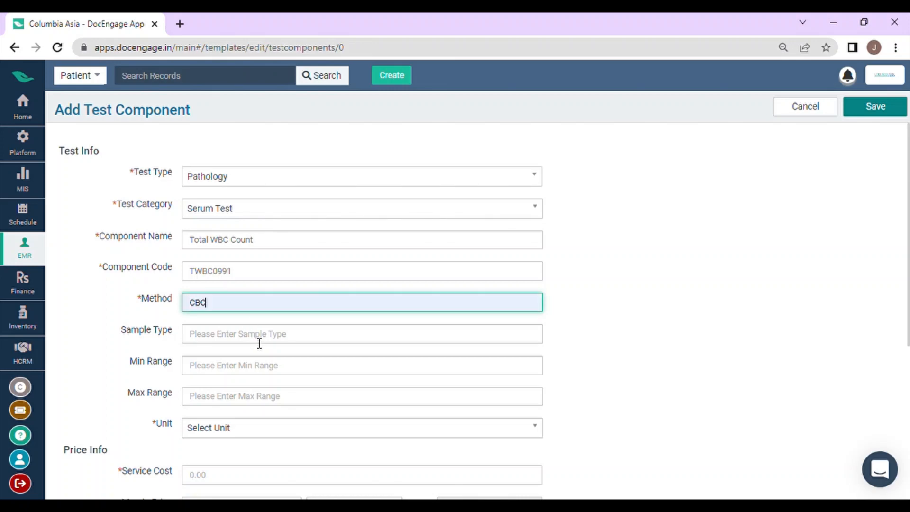
left_click(254, 333)
type("Blood")
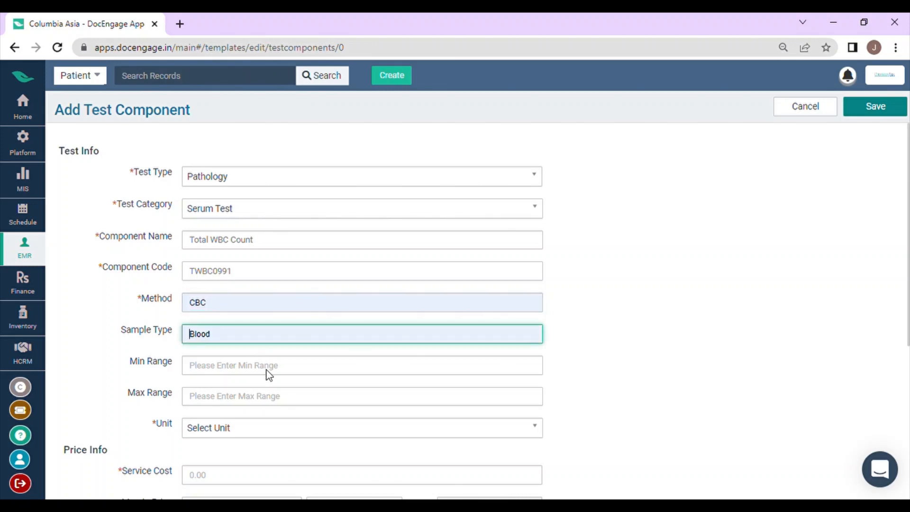
Set the component's range from a minimum of 4000 to a maximum of 11000 with the unit cmm.
left_click(273, 375)
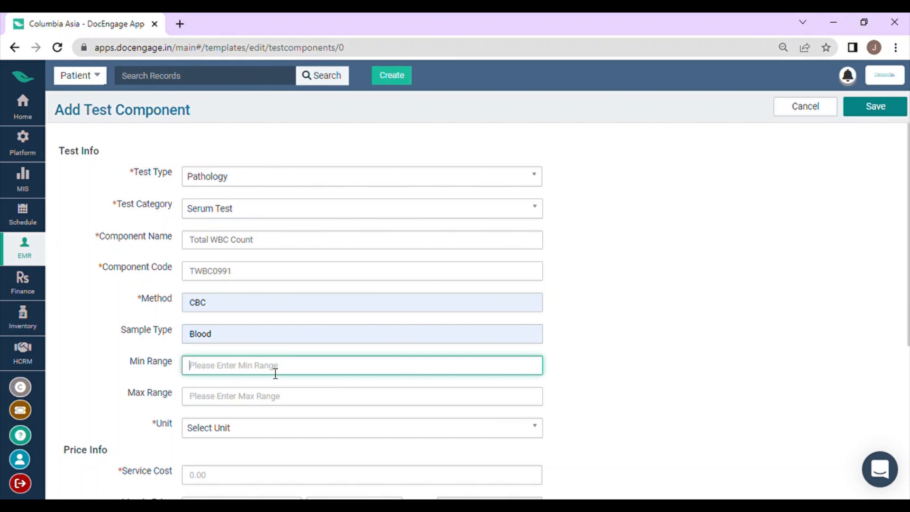
type("4000")
left_click(246, 404)
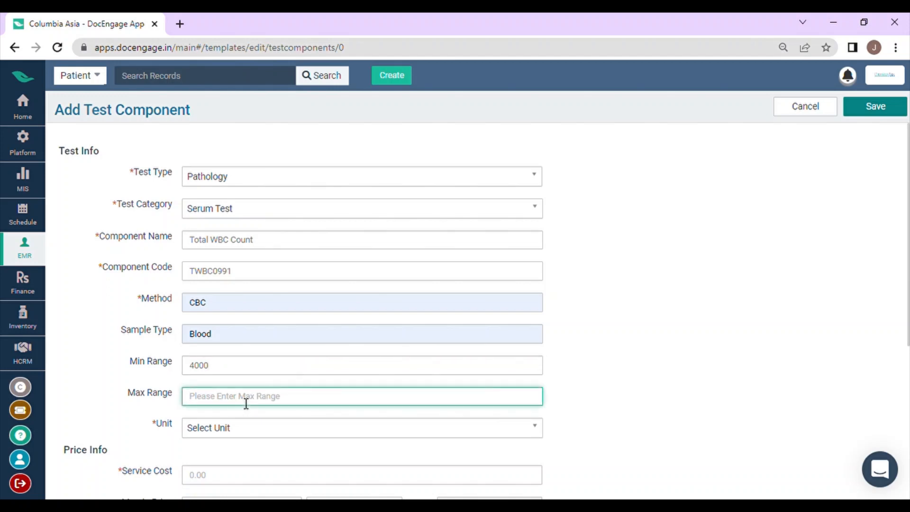
type("11000")
left_click(253, 429)
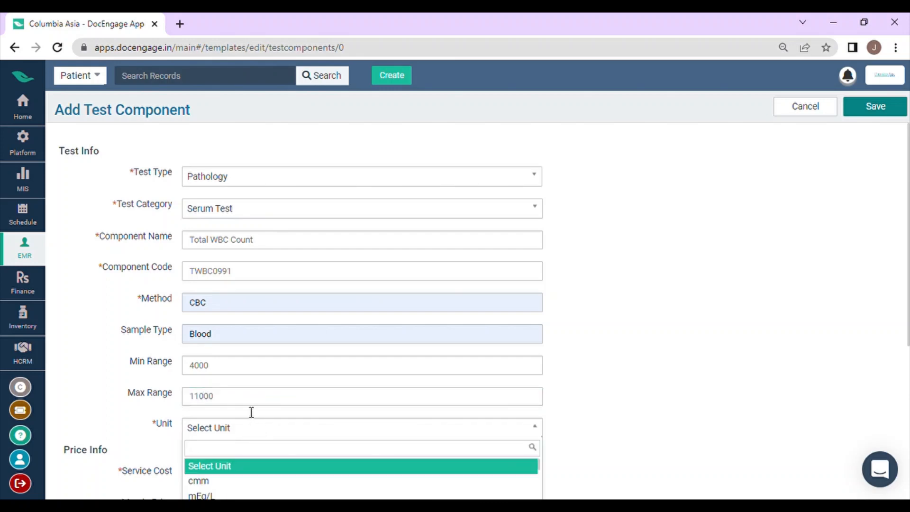
left_click(228, 481)
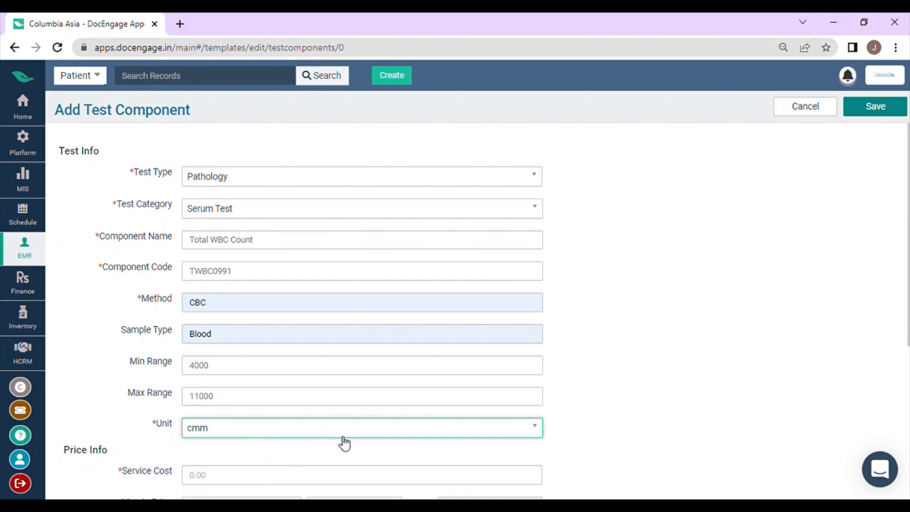
Set the component's service cost to 100 and save the test component.
scroll(339, 444, "down", 1)
left_click(249, 407)
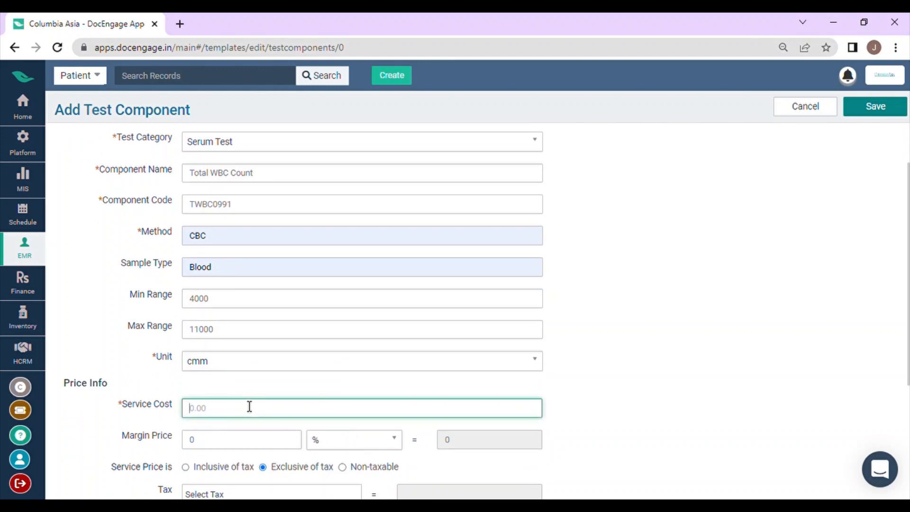
type("100")
scroll(303, 416, "down", 3)
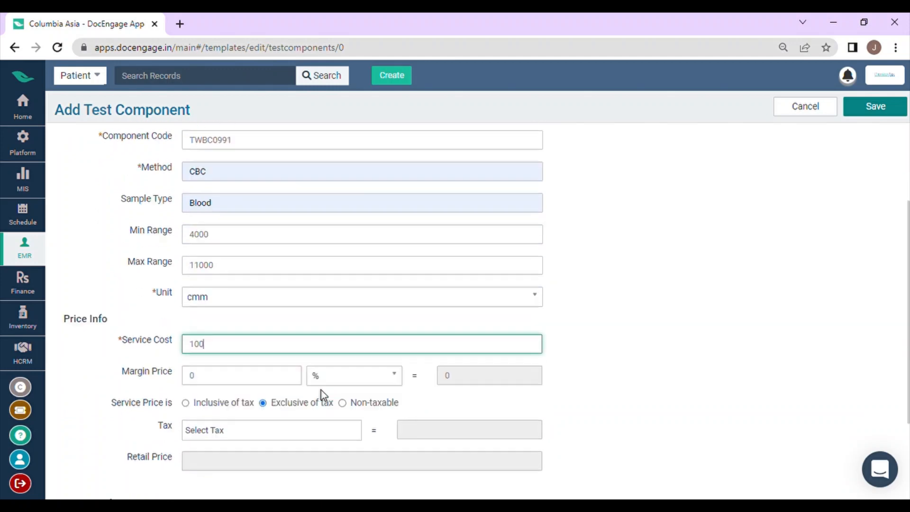
left_click(896, 113)
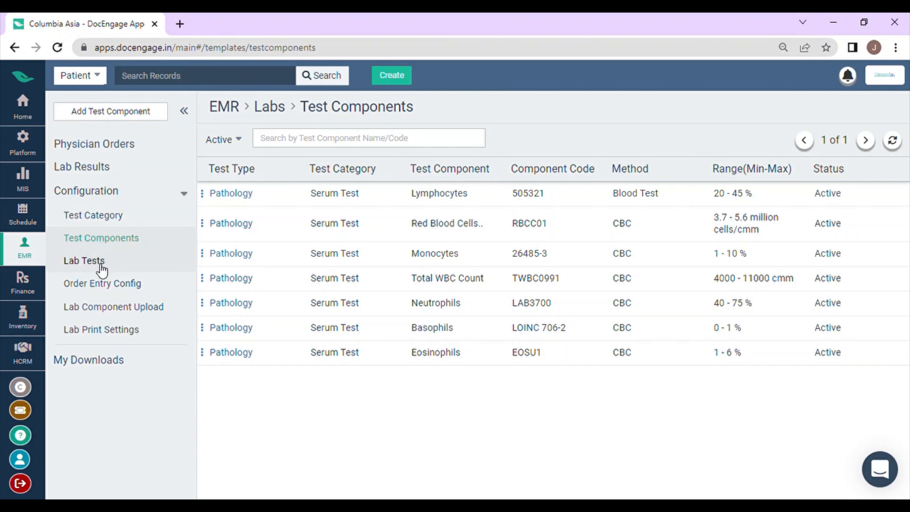
Start a new test name in the Lab Tests configuration with the test type Pathology.
left_click(103, 261)
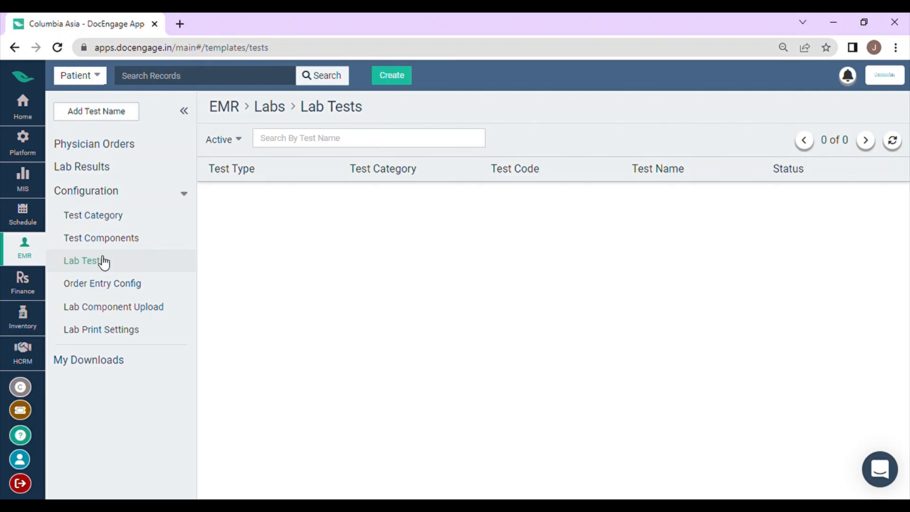
left_click(119, 113)
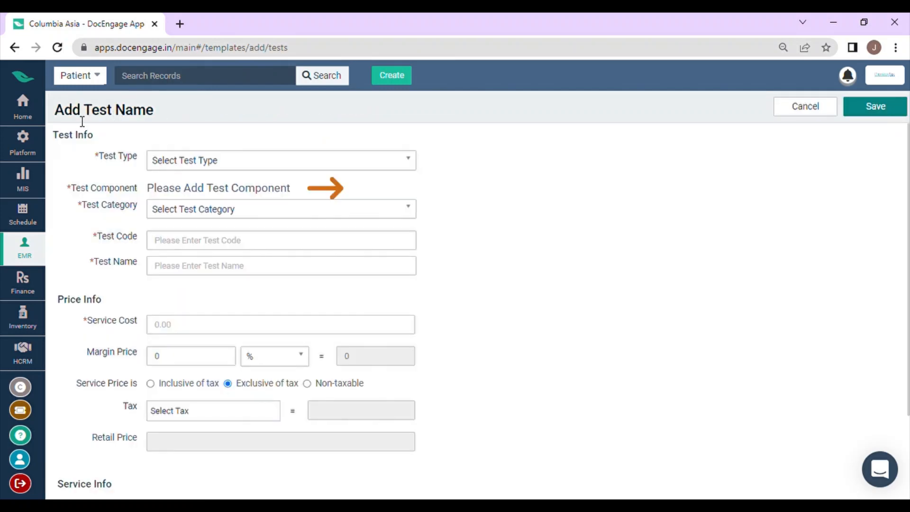
left_click(212, 166)
left_click(214, 212)
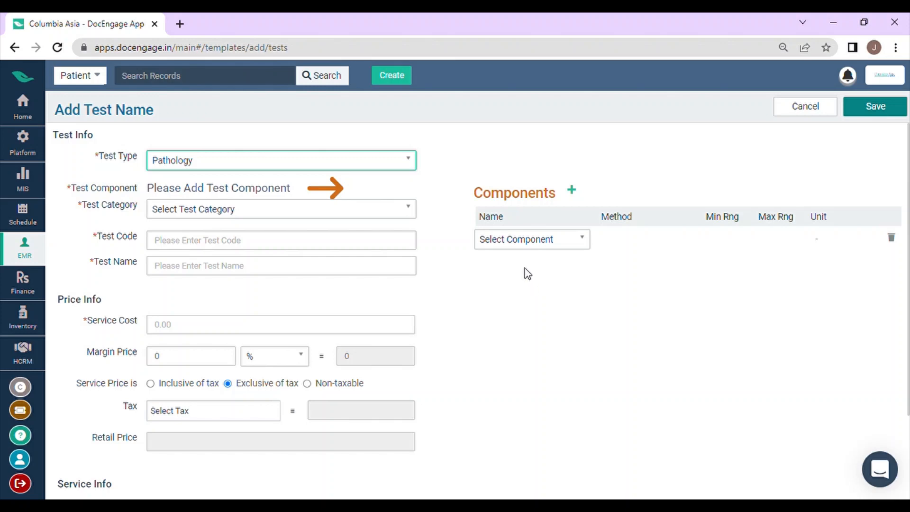
Choose Lymphocytes as the first component of the new lab test.
left_click(533, 244)
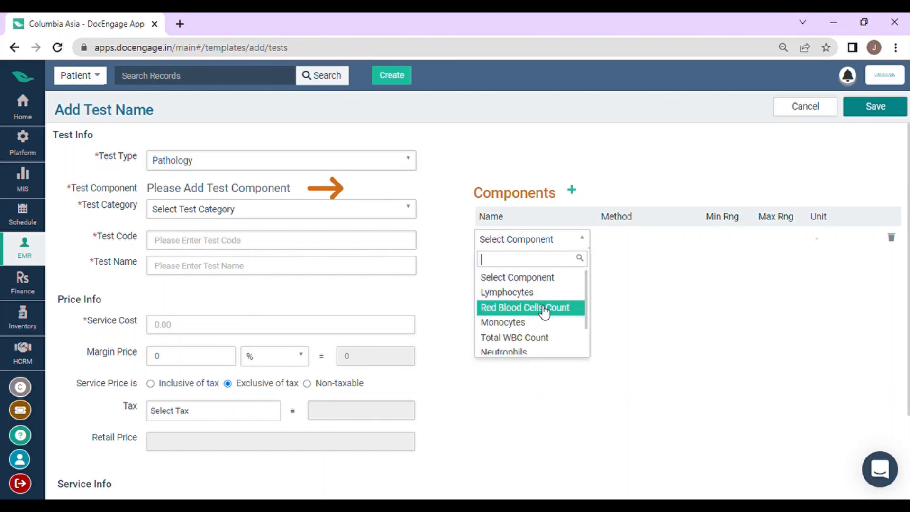
scroll(543, 303, "down", 2)
scroll(552, 332, "up", 2)
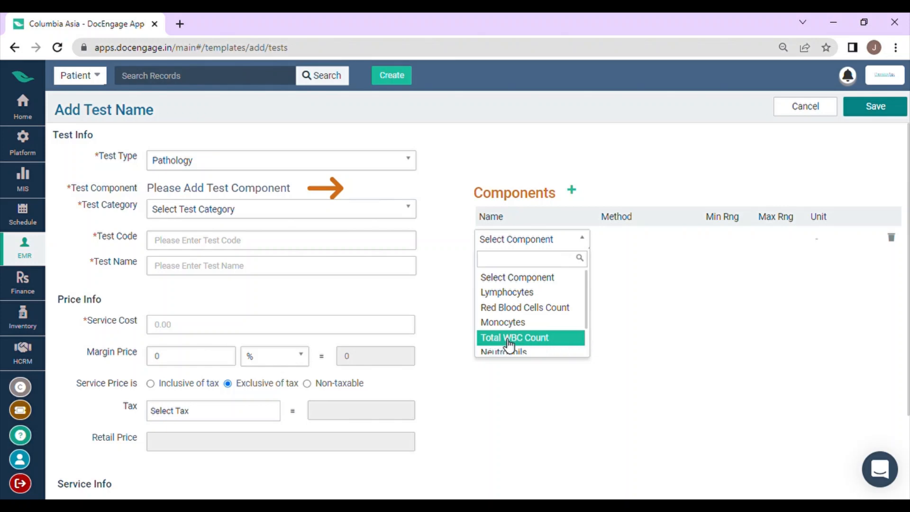
left_click(544, 293)
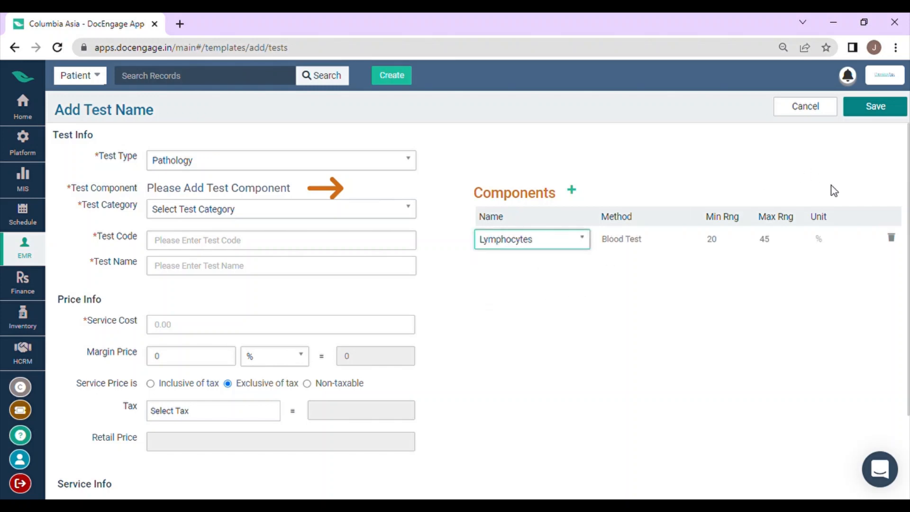
Add Red Blood Cells Count and Monocytes as further components of the lab test.
left_click(572, 191)
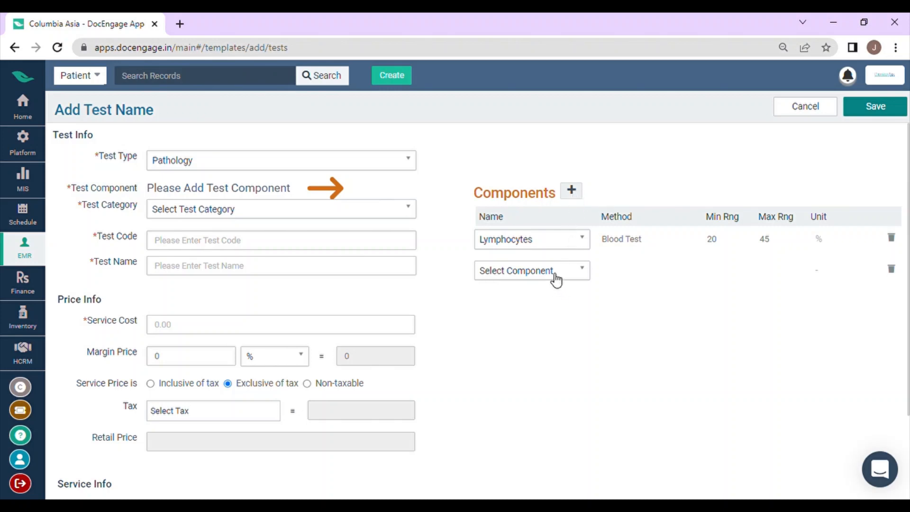
left_click(555, 279)
left_click(559, 339)
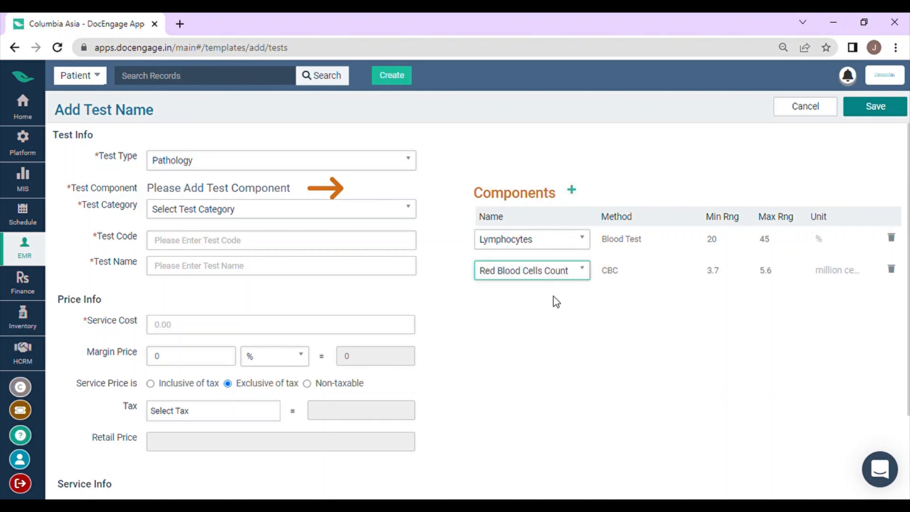
left_click(572, 191)
left_click(523, 302)
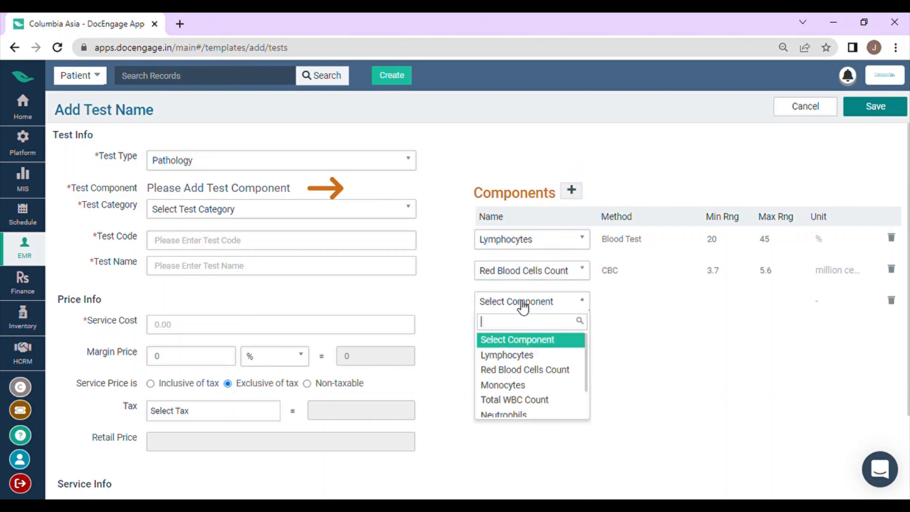
left_click(515, 389)
Add Total WBC Count and Neutrophils to the lab test's components.
left_click(571, 190)
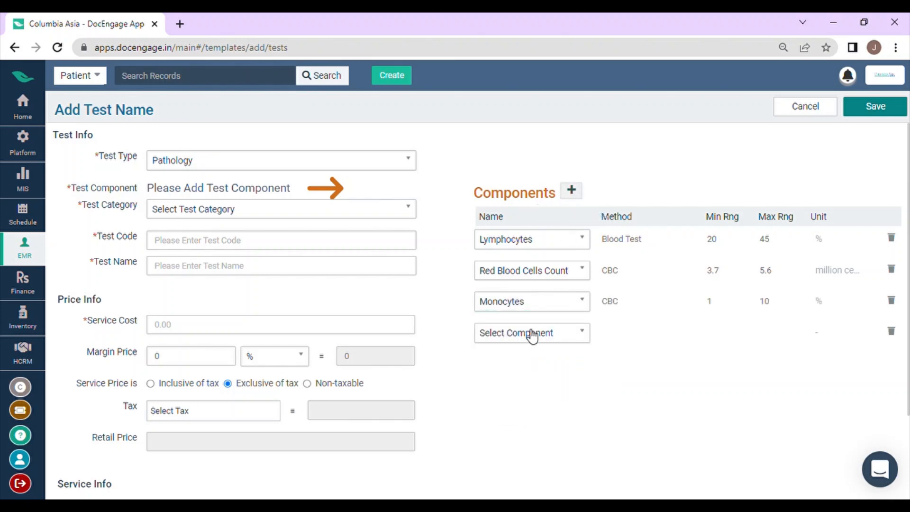
left_click(529, 334)
left_click(535, 431)
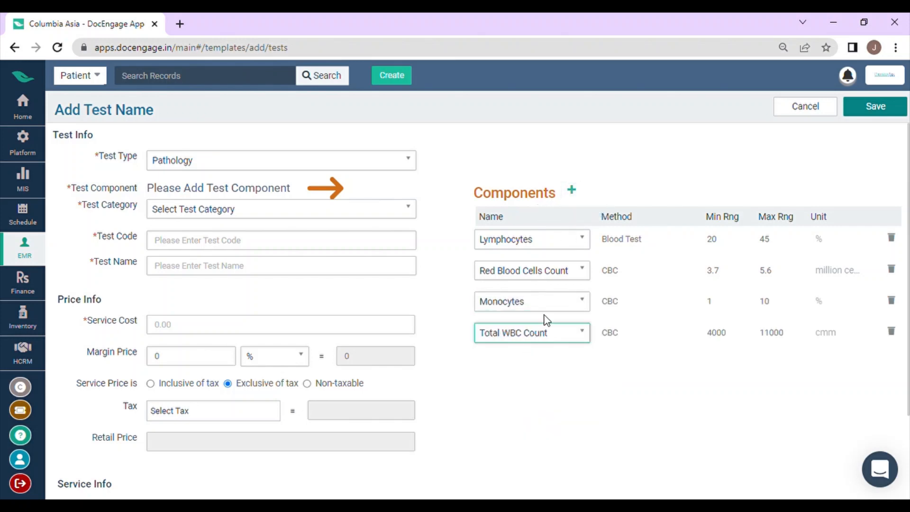
left_click(571, 190)
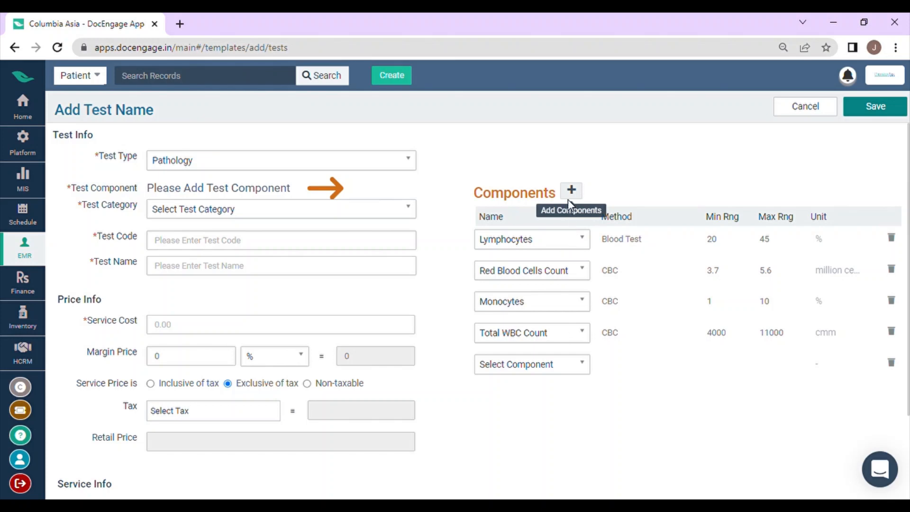
left_click(549, 375)
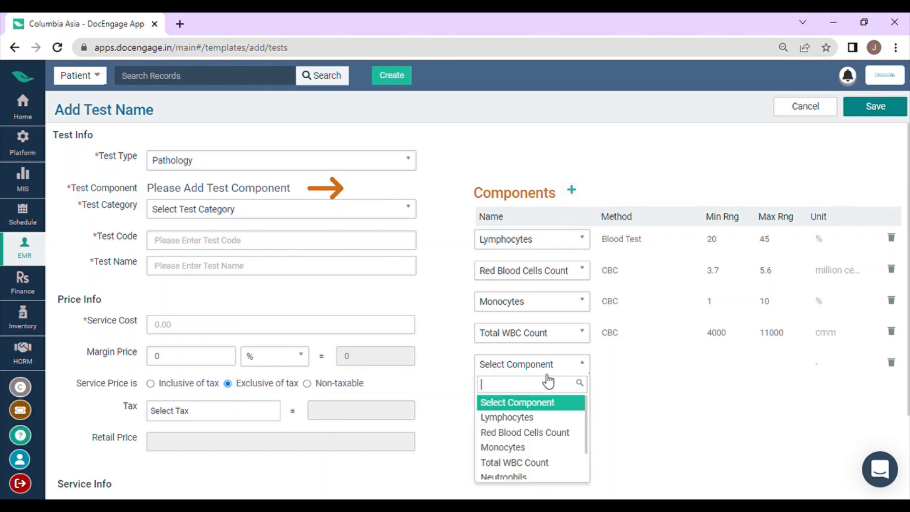
left_click(532, 476)
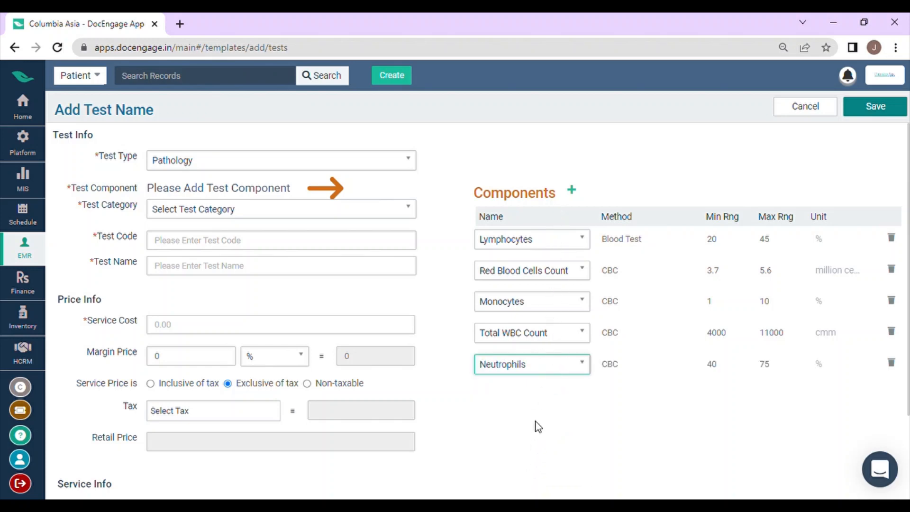
Set the lab test's category to Serum Test, its test code to 005009 and its test name to CBC.
left_click(215, 212)
left_click(219, 263)
left_click(223, 241)
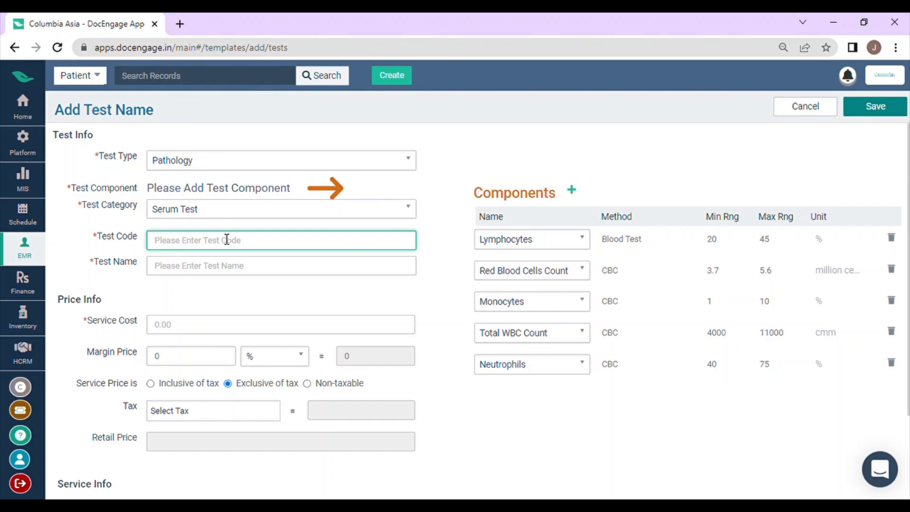
type("005009")
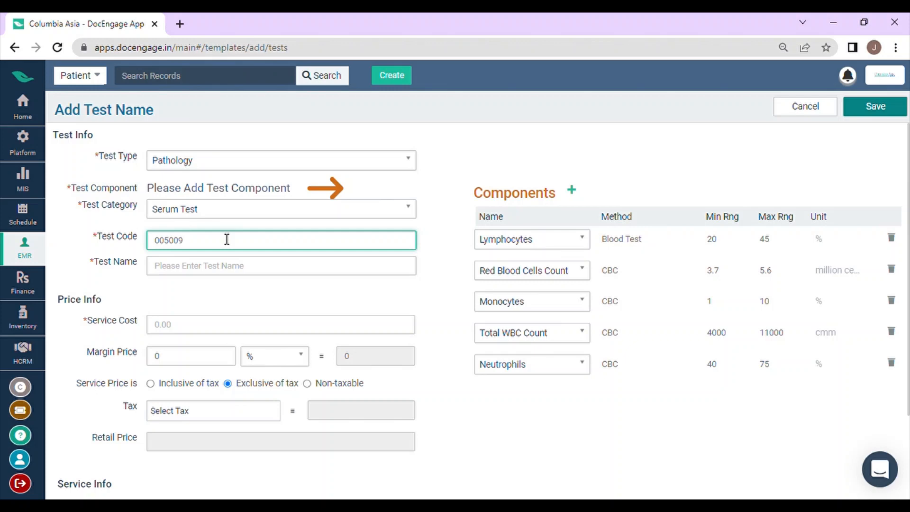
left_click(241, 270)
type("CBC")
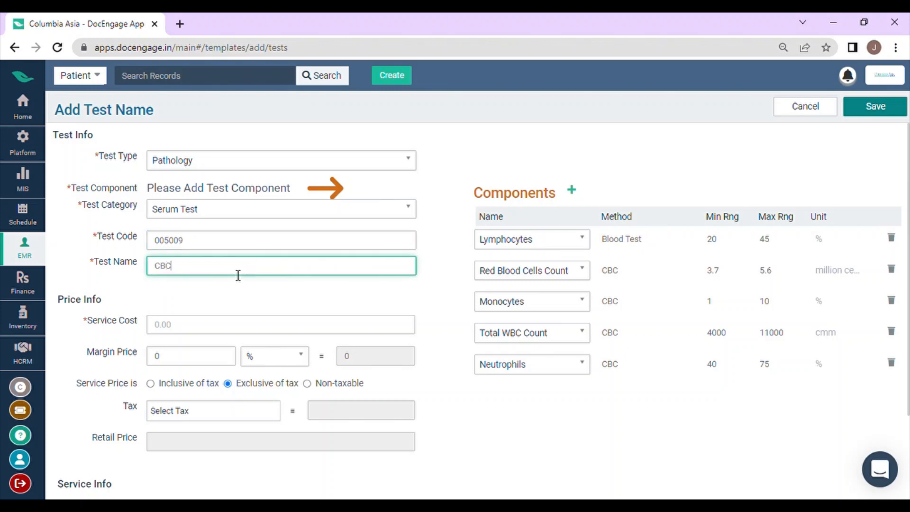
Set the lab test's service cost to 1000 and make the price inclusive of the CGST(9%) tax.
left_click(200, 330)
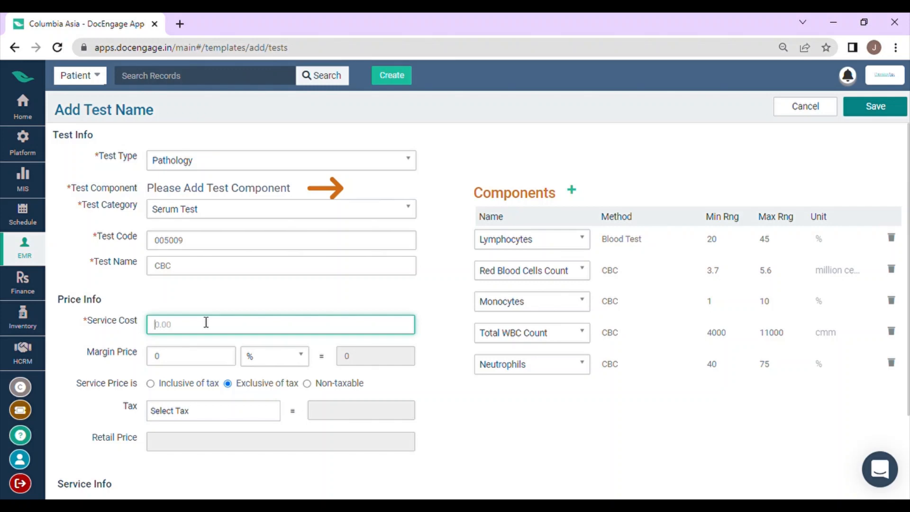
type("1000")
scroll(164, 348, "down", 2)
left_click(151, 316)
left_click(177, 344)
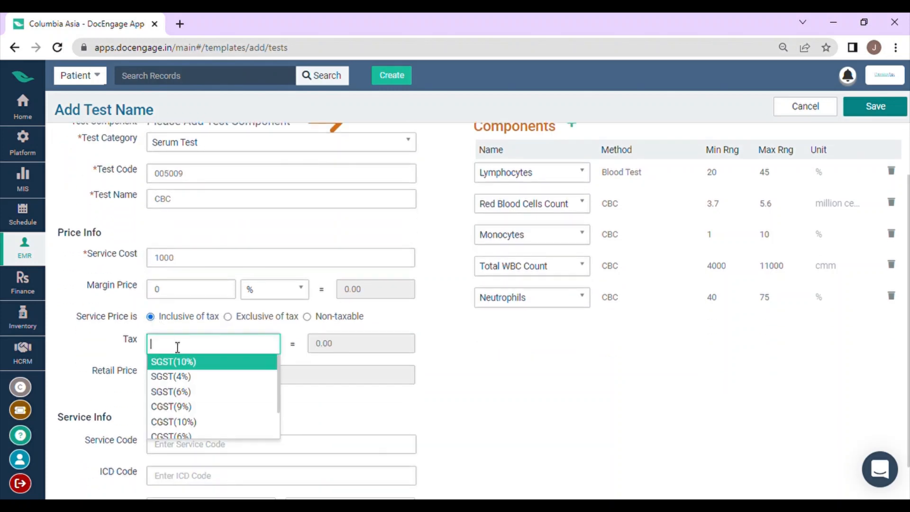
left_click(192, 406)
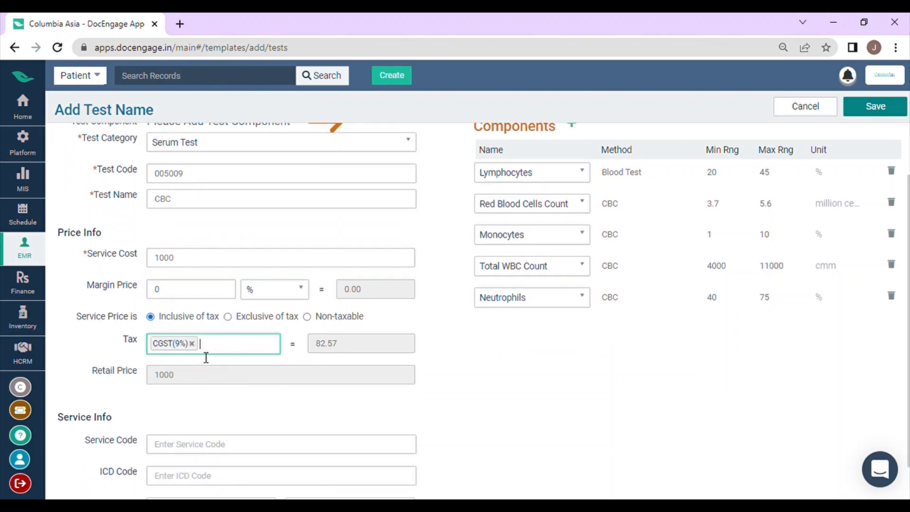
Look through the other available tax rates and save the new CBC lab test.
left_click(223, 350)
scroll(225, 411, "down", 1)
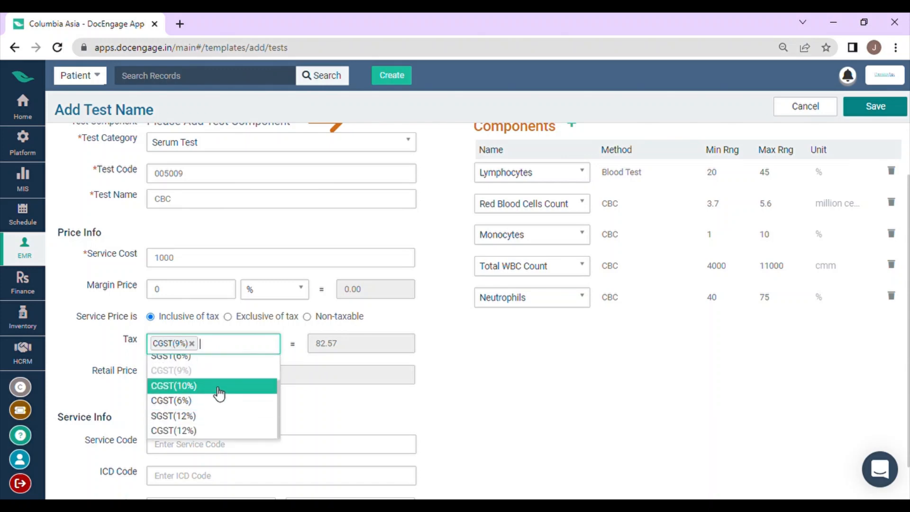
scroll(220, 394, "up", 2)
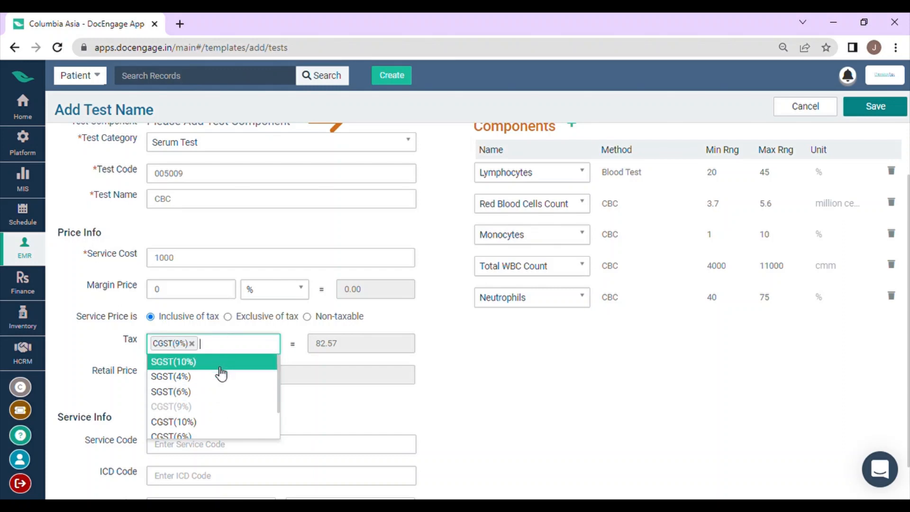
left_click(270, 330)
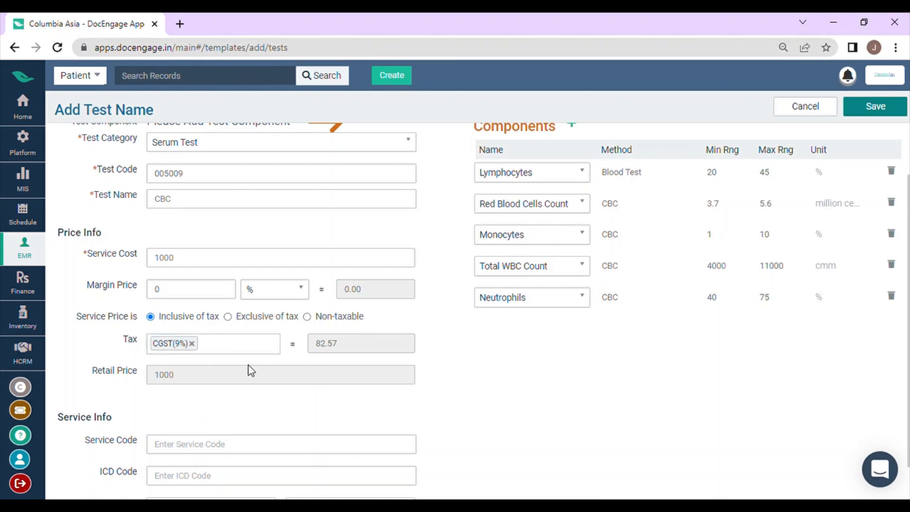
scroll(216, 407, "down", 1)
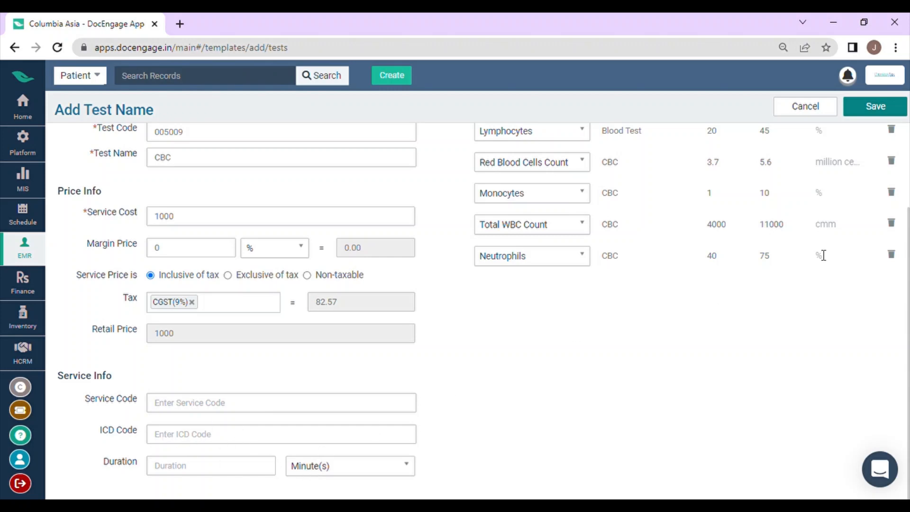
left_click(894, 113)
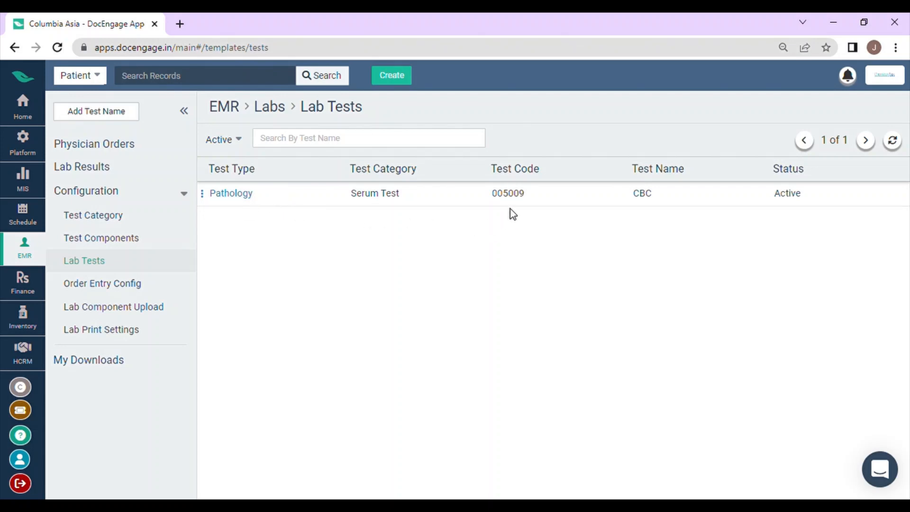
Open the CBC lab test for editing, review its details and components, and save it again.
left_click(202, 192)
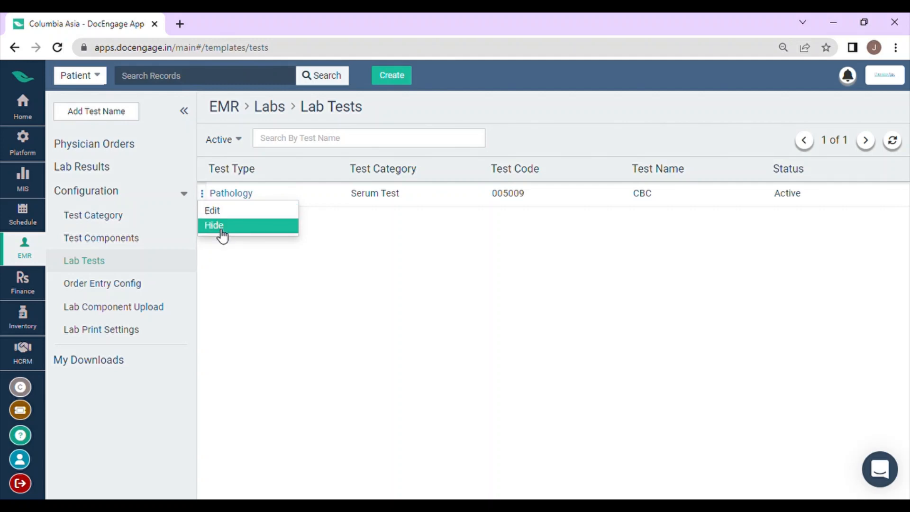
left_click(225, 213)
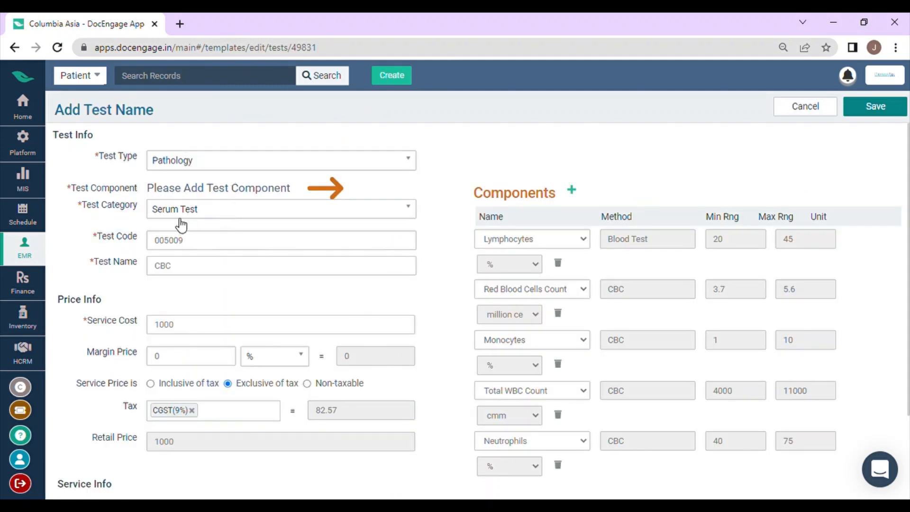
scroll(443, 220, "down", 2)
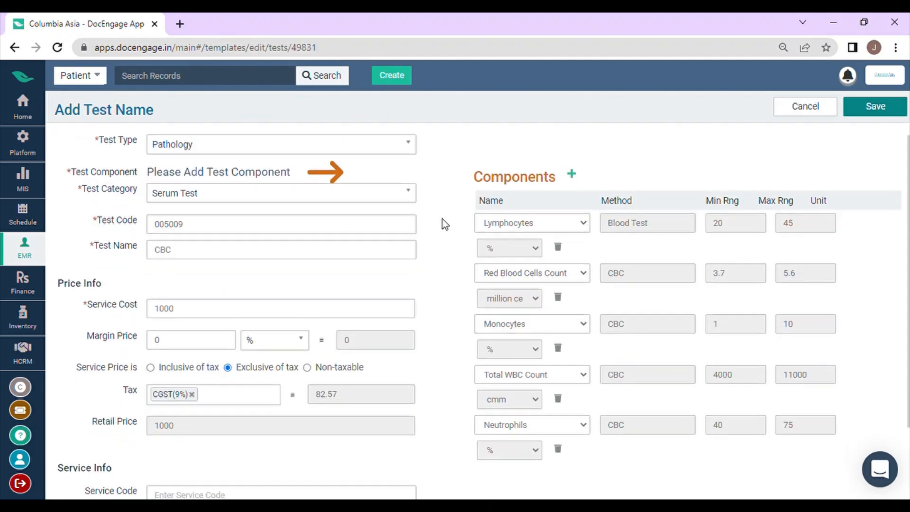
scroll(441, 220, "up", 2)
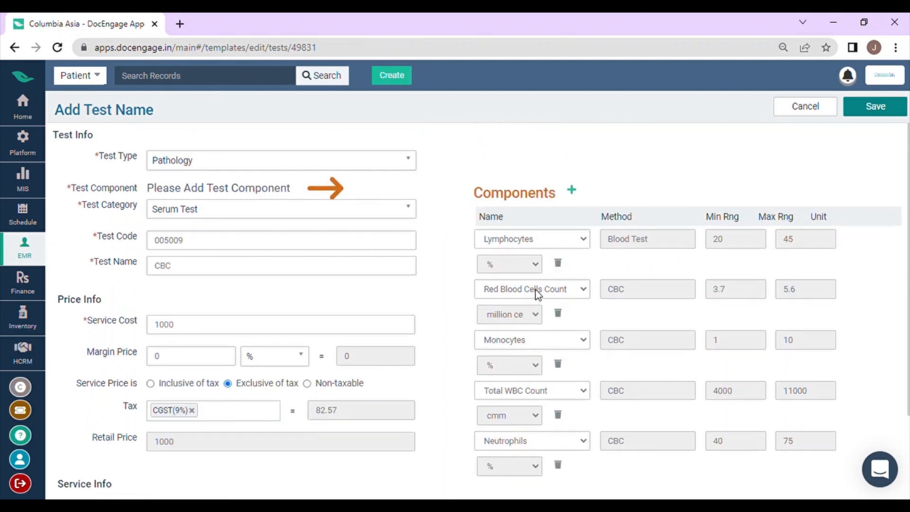
left_click(866, 108)
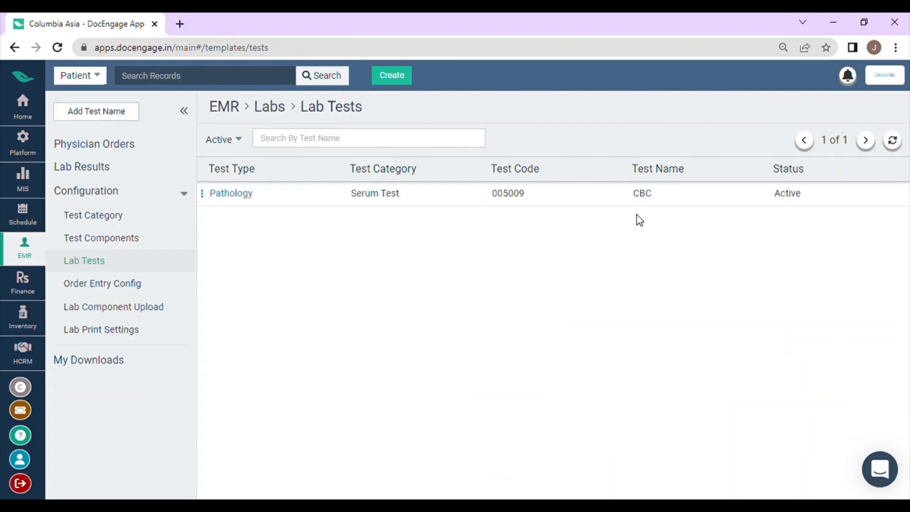
In the order entry configuration, enable physician review of results before sending and choose a technician to notify for pathology and for radiology orders.
left_click(113, 287)
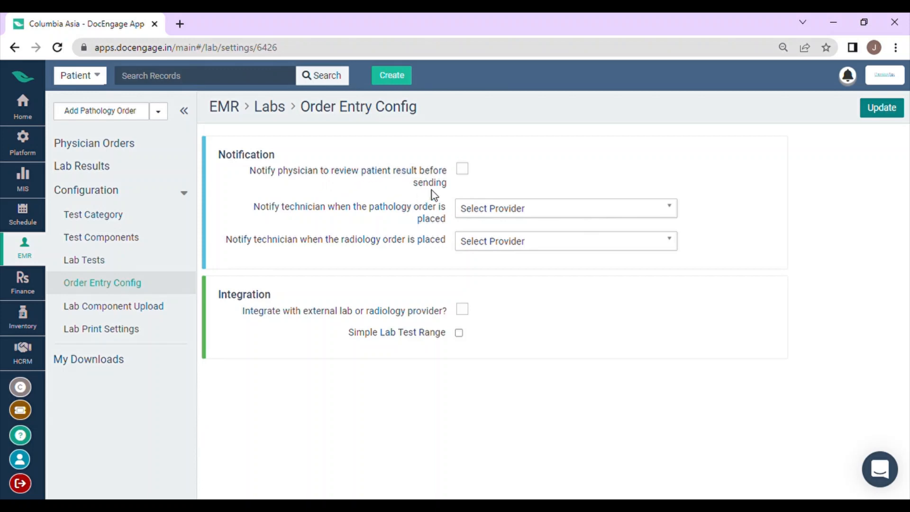
left_click(463, 171)
left_click(477, 213)
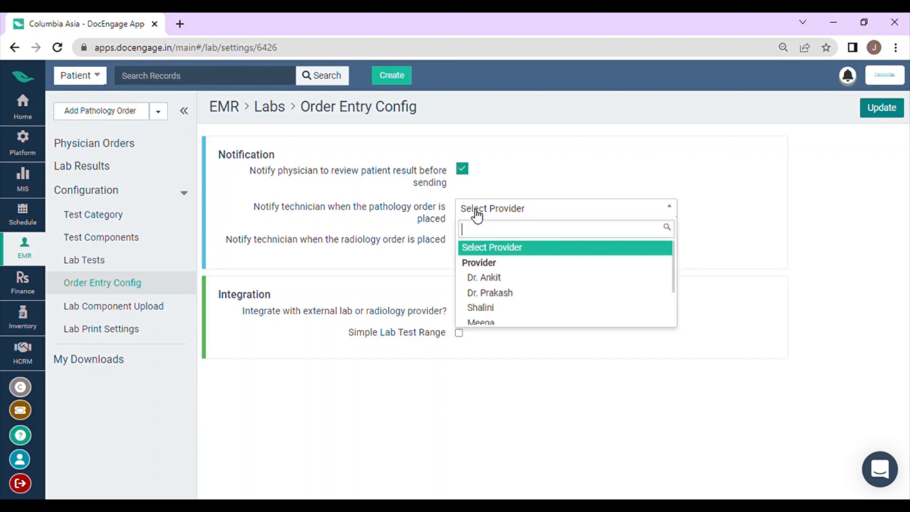
left_click(506, 294)
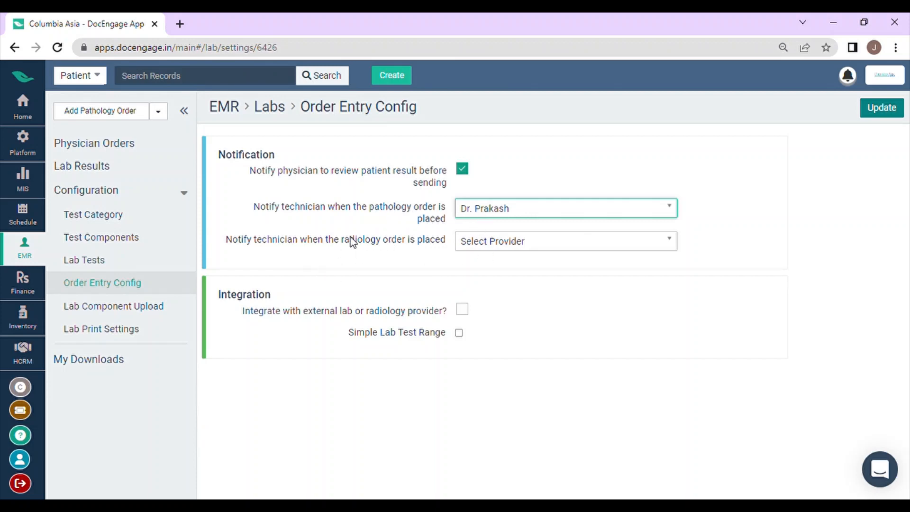
left_click(482, 246)
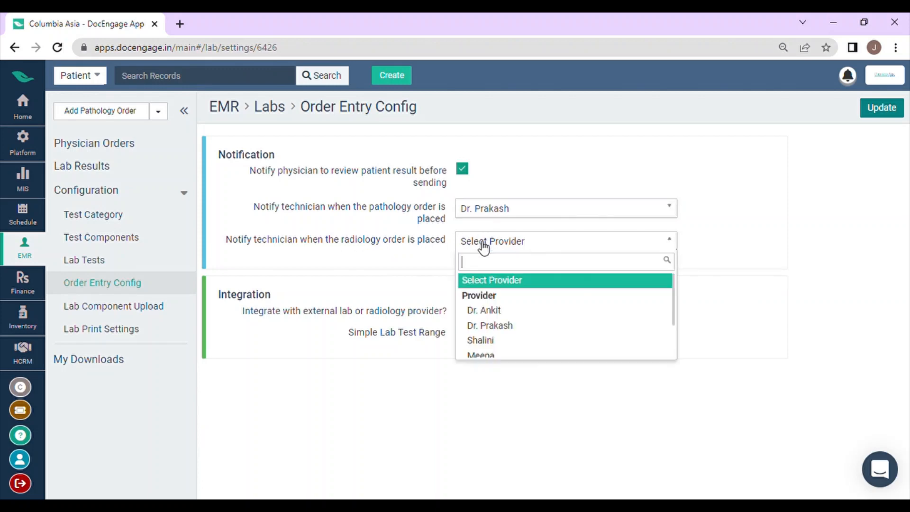
left_click(488, 310)
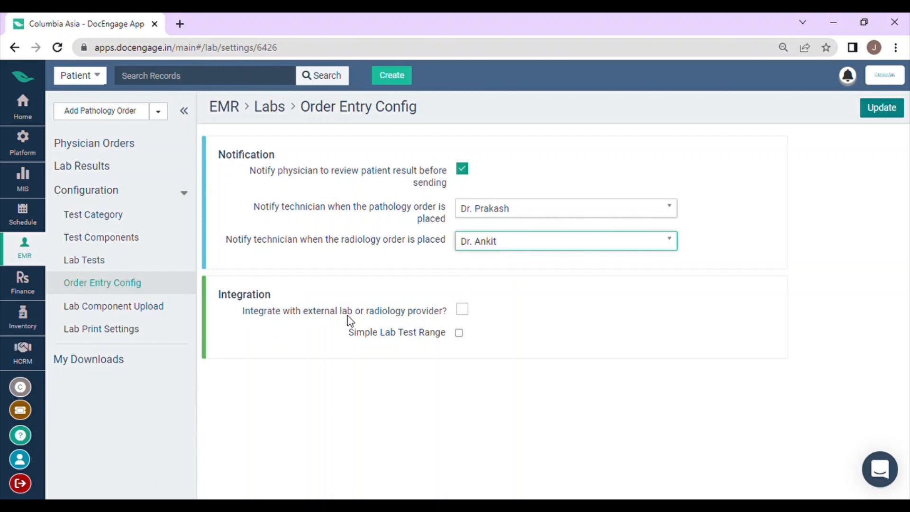
Try the external lab or radiology provider integration, switch it off again, and update the order entry configuration.
left_click(462, 311)
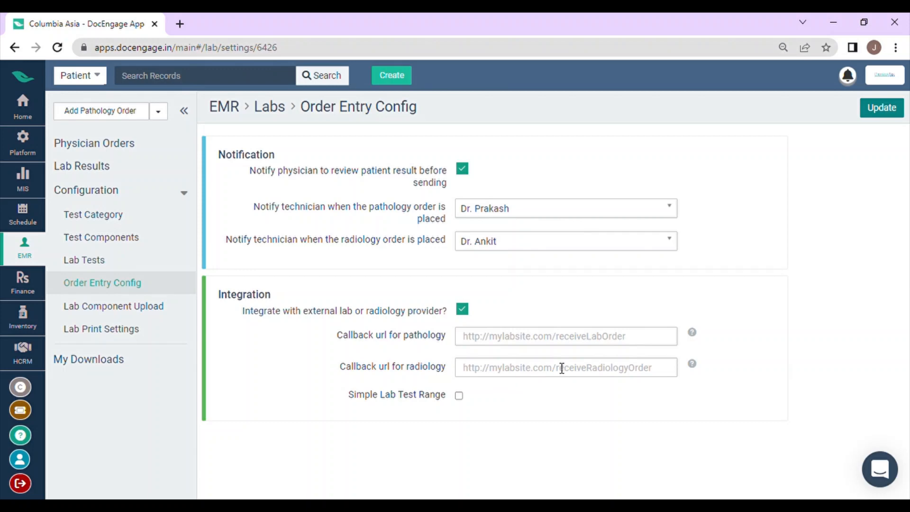
left_click(880, 112)
left_click(462, 309)
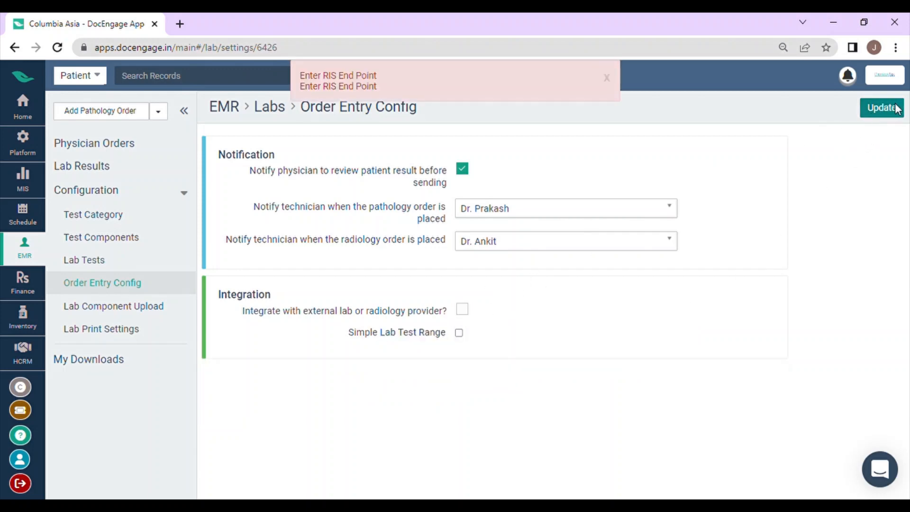
left_click(864, 112)
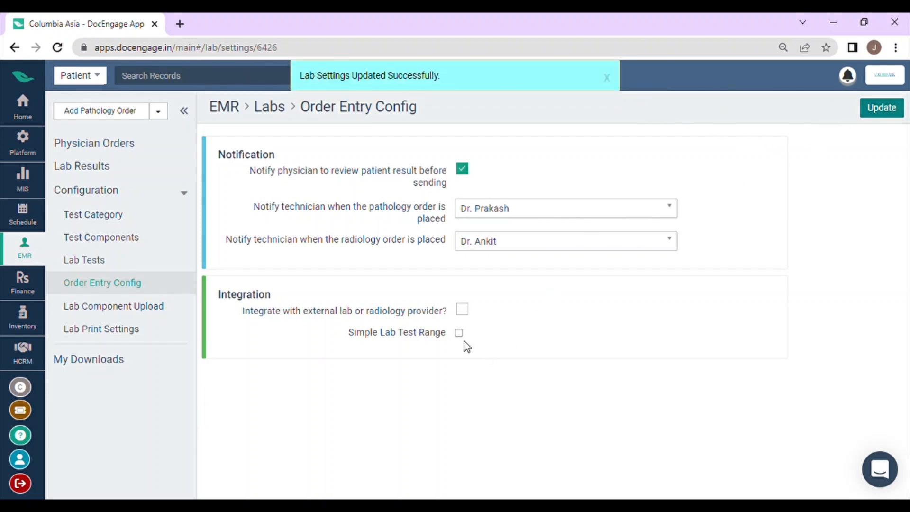
Review the lab component upload specification and the lab print settings, enabling Display Org Address in Header.
left_click(145, 311)
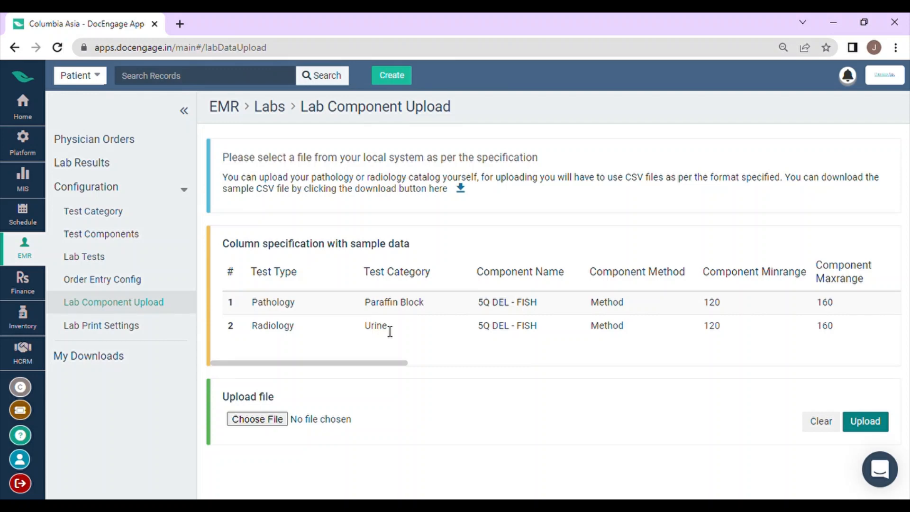
left_click(147, 331)
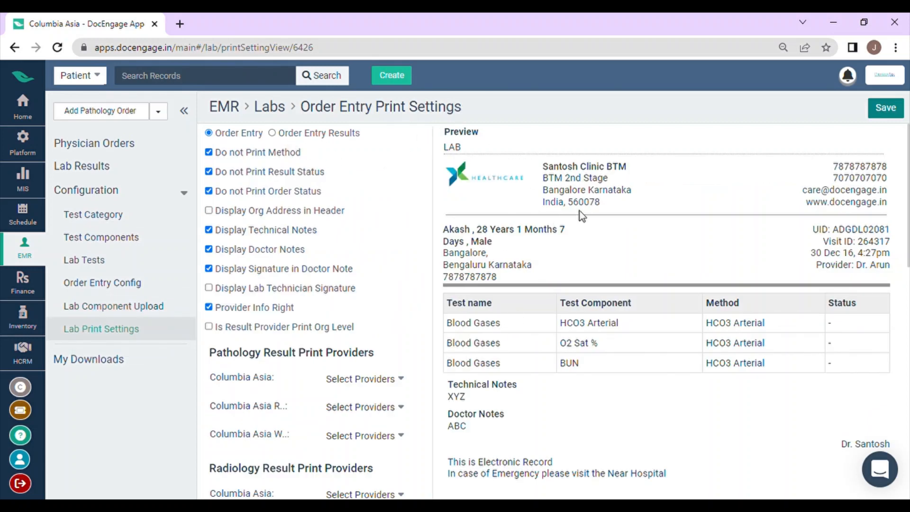
scroll(588, 228, "down", 7)
scroll(589, 241, "up", 4)
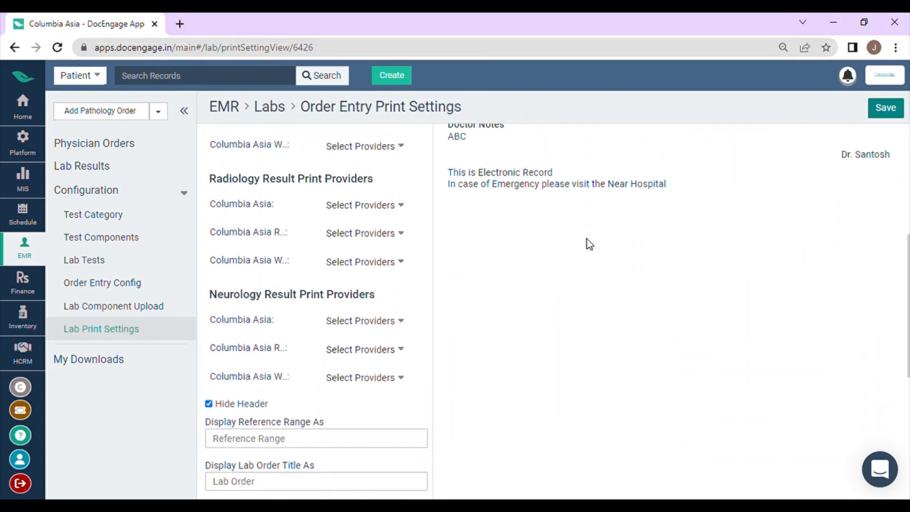
scroll(588, 246, "up", 3)
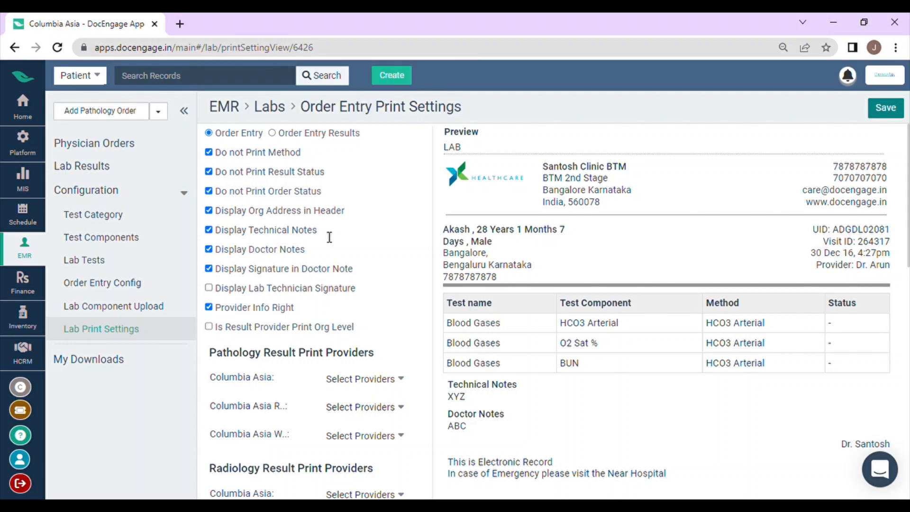
scroll(579, 252, "down", 10)
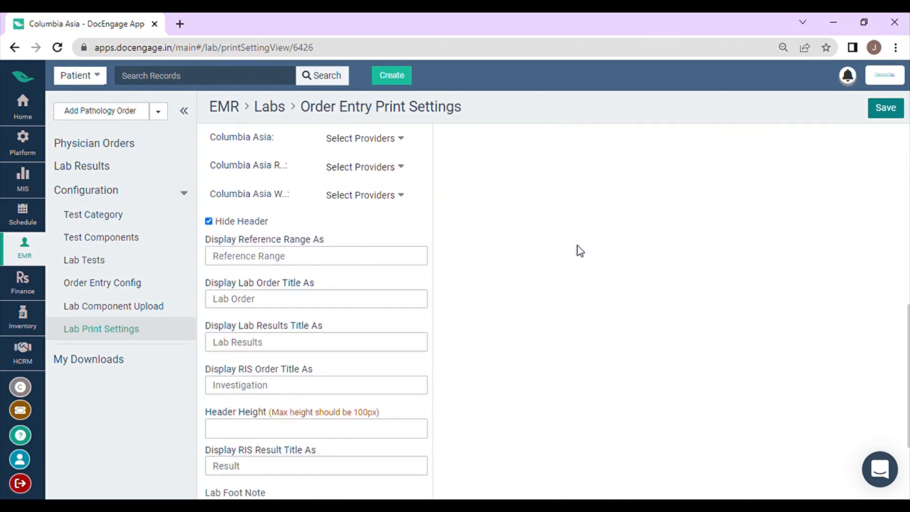
scroll(582, 248, "up", 10)
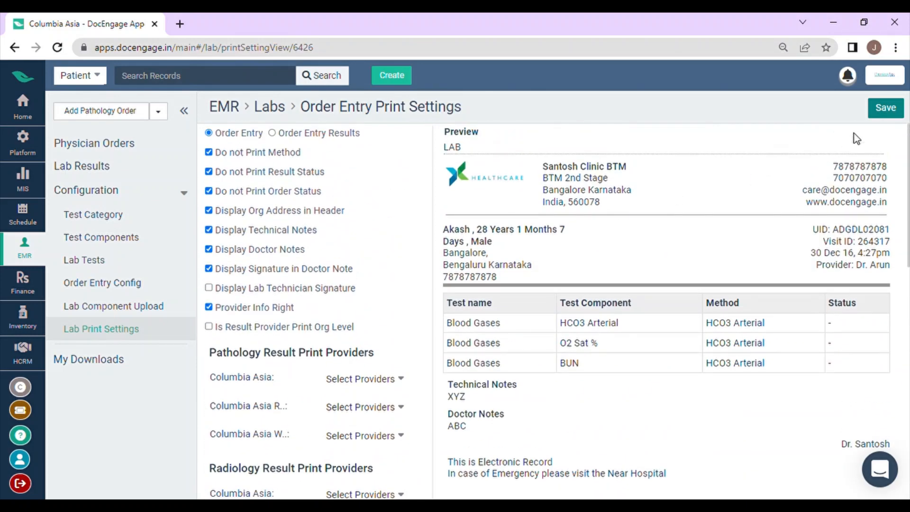
Go to the physician orders, check the other order types, and start a new pathology order.
left_click(87, 191)
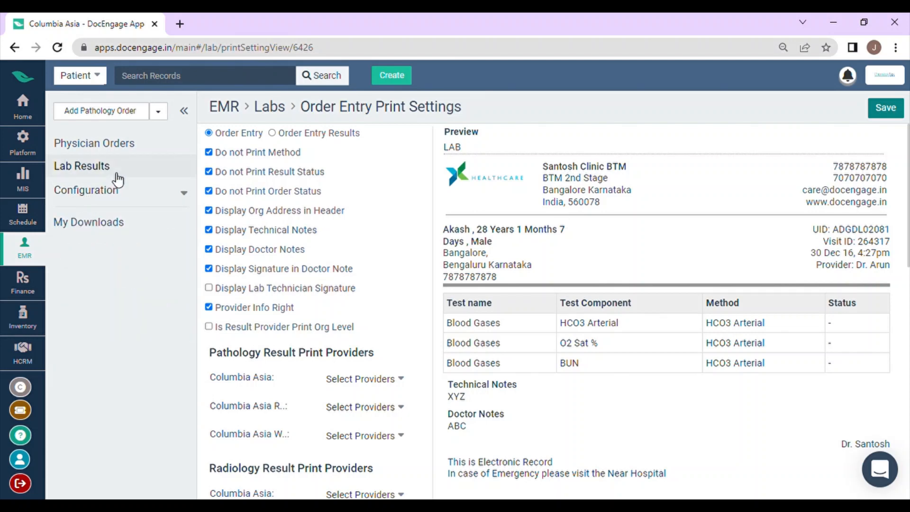
left_click(128, 147)
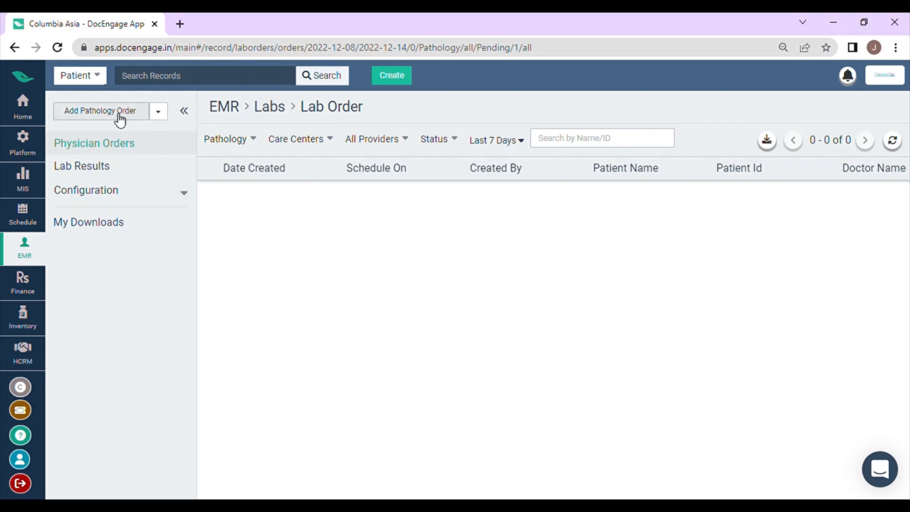
left_click(166, 114)
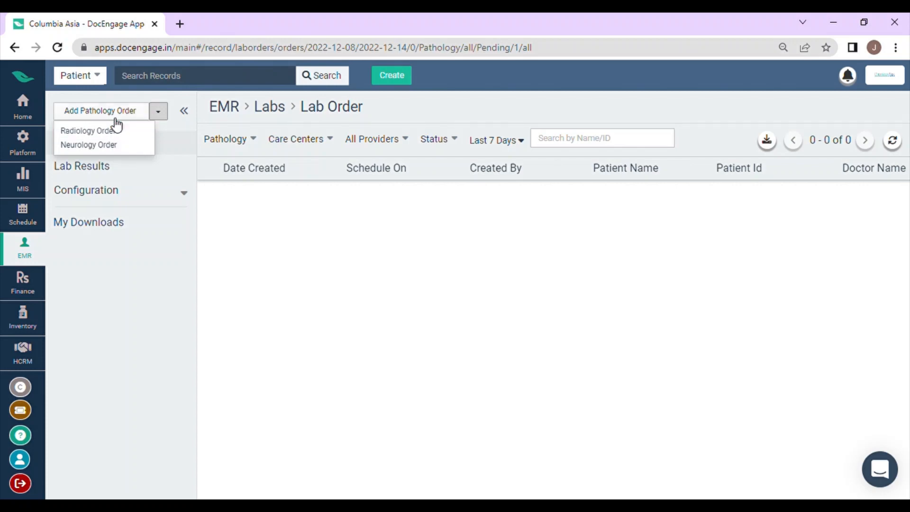
left_click(117, 118)
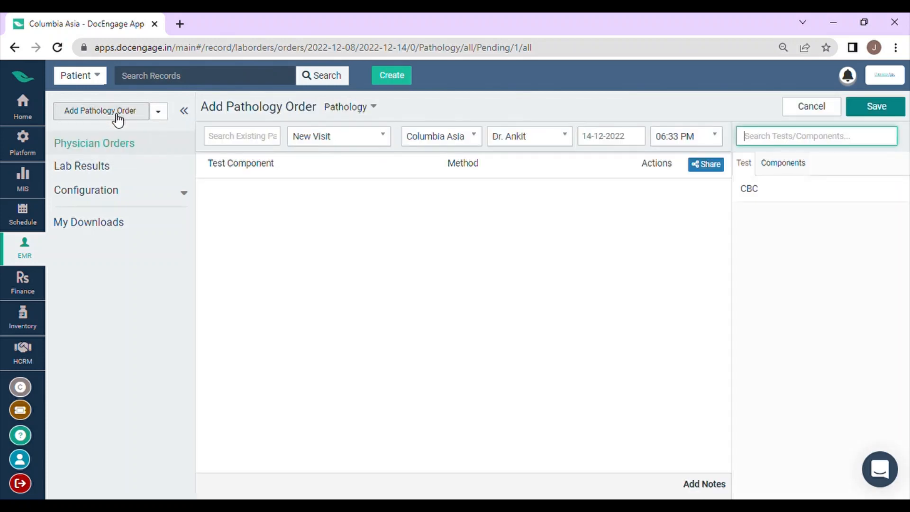
Search the existing patients for "S" and select the second match for the pathology order.
left_click(255, 143)
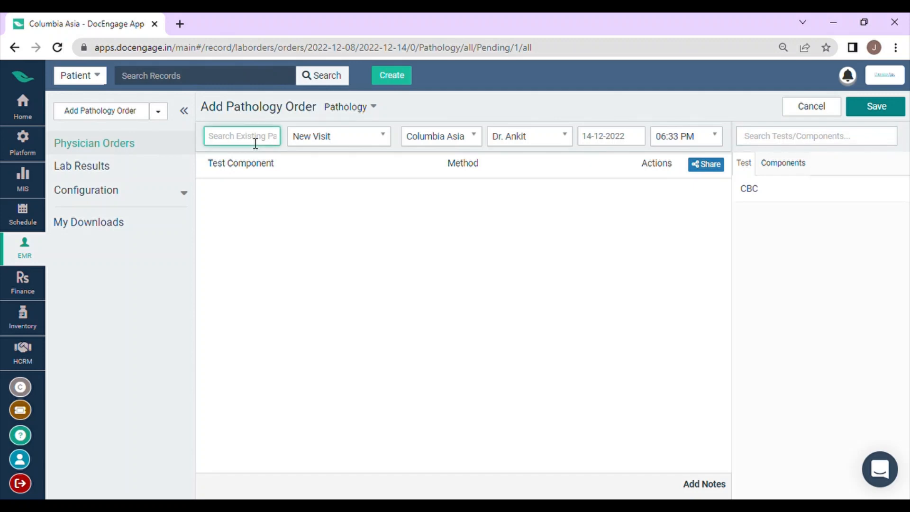
type("S")
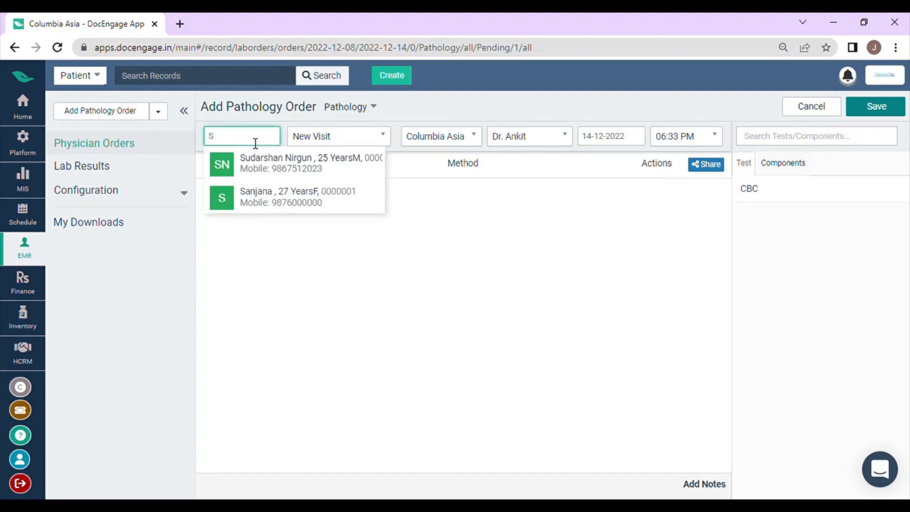
left_click(289, 201)
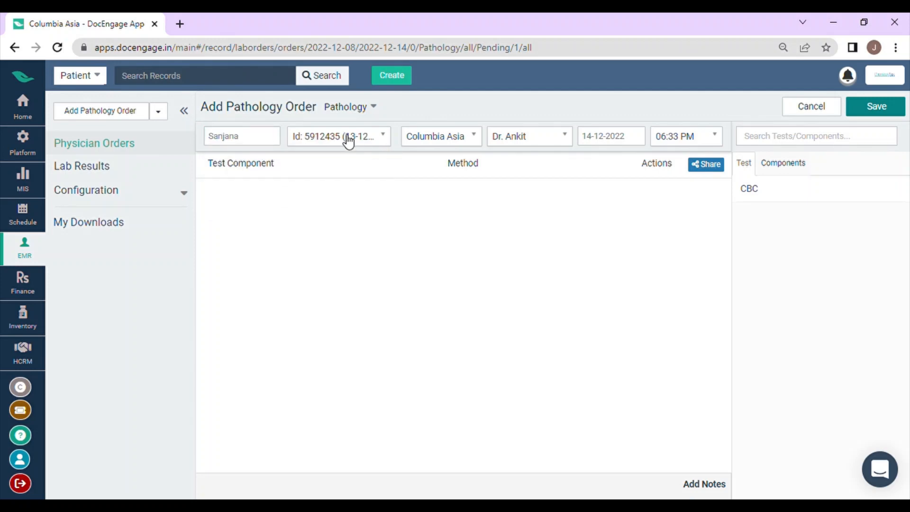
Check the care center and provider choices of the pathology order and view the individual components available for ordering.
left_click(451, 140)
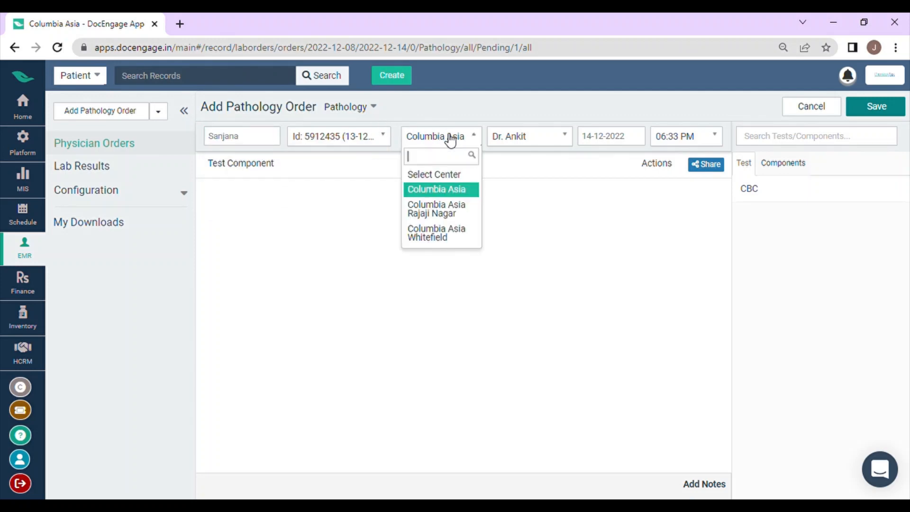
left_click(450, 140)
left_click(522, 138)
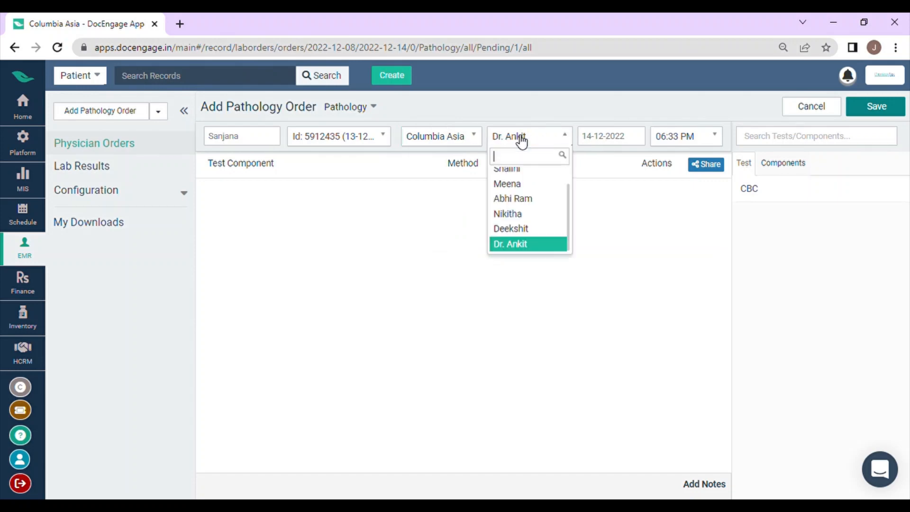
left_click(521, 138)
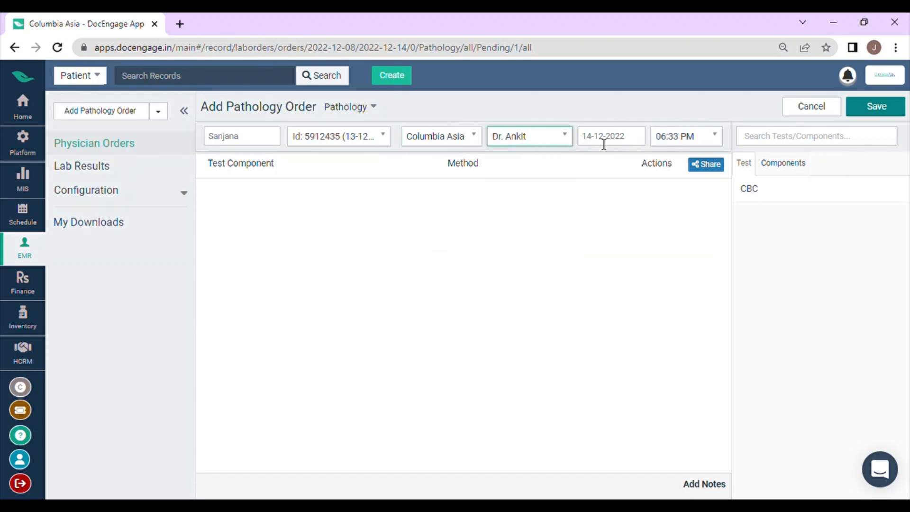
left_click(770, 164)
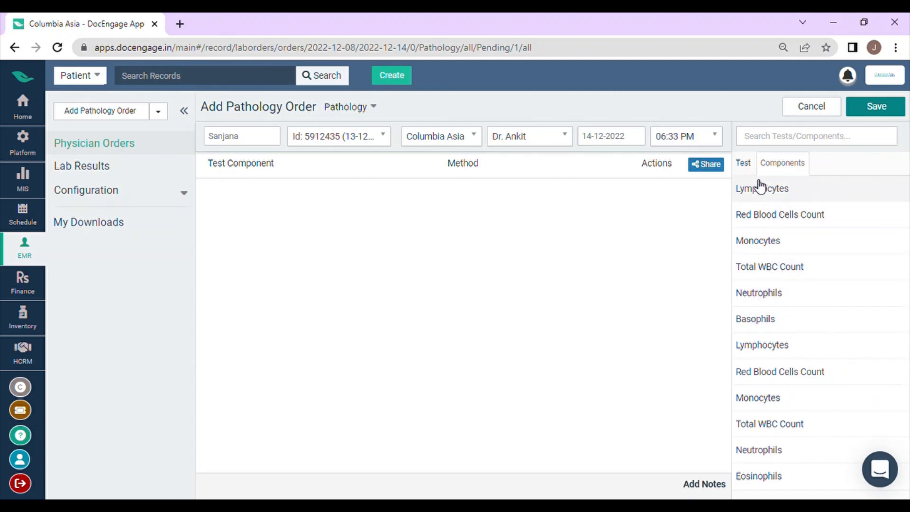
Add the CBC test and the individual Basophils and Eosinophils components to the pathology order and save it.
left_click(747, 164)
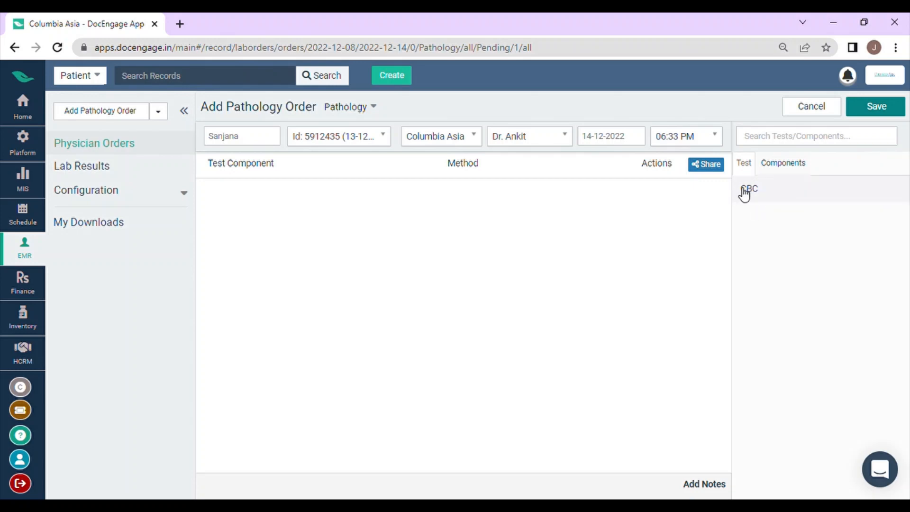
left_click(772, 192)
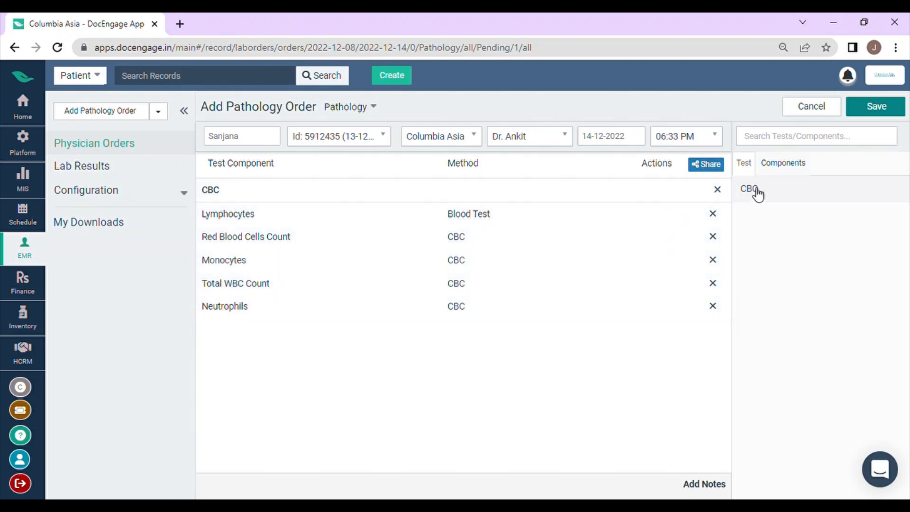
left_click(791, 168)
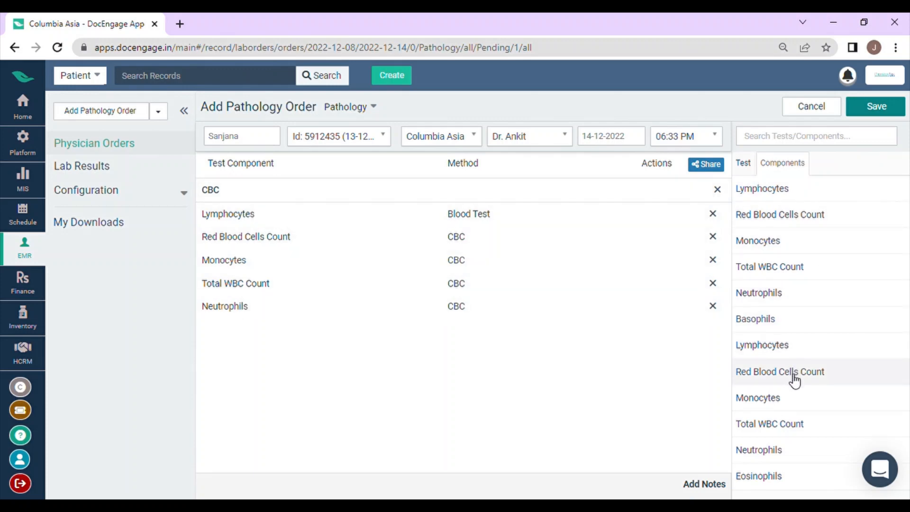
left_click(781, 321)
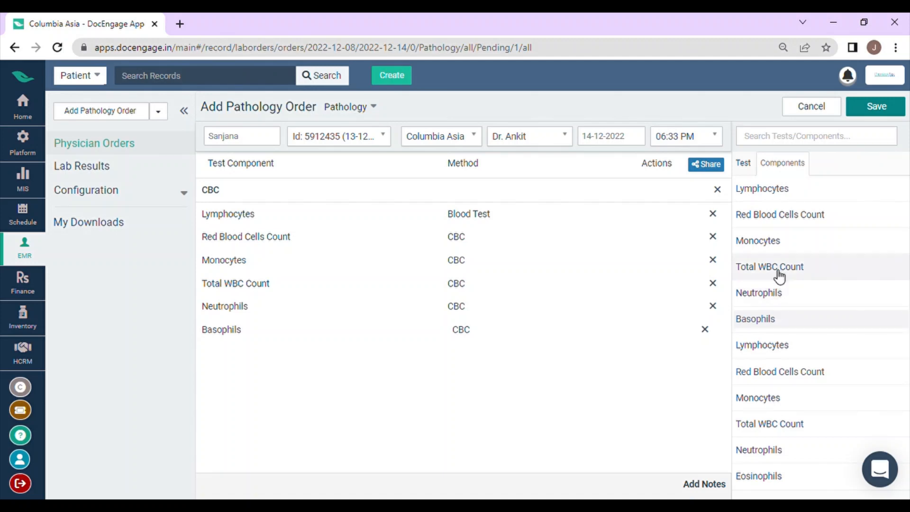
left_click(788, 475)
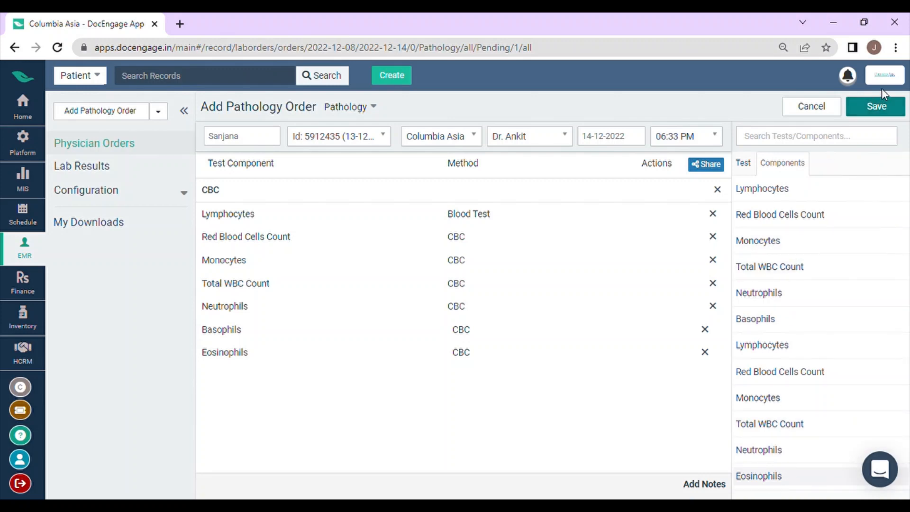
left_click(876, 107)
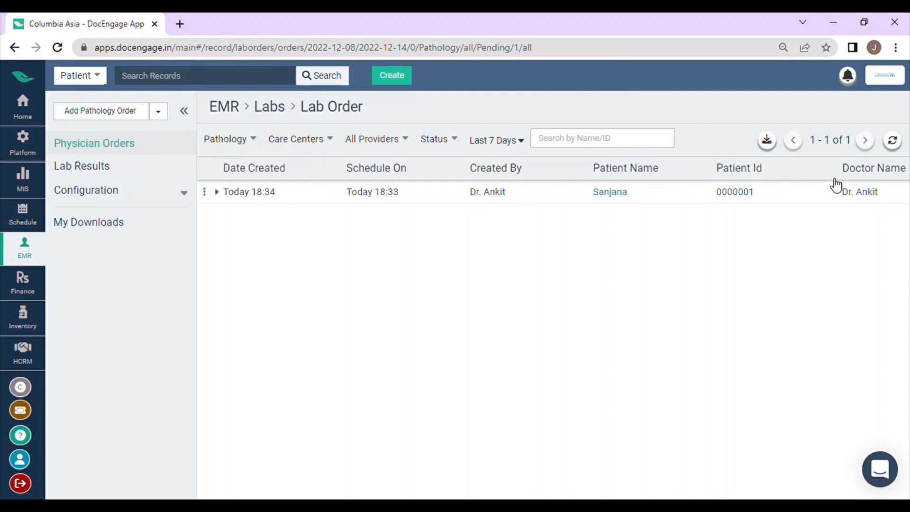
Review the saved pathology order's columns in the lab order list, including its care center, visit, status and notes.
scroll(565, 218, "right", 6)
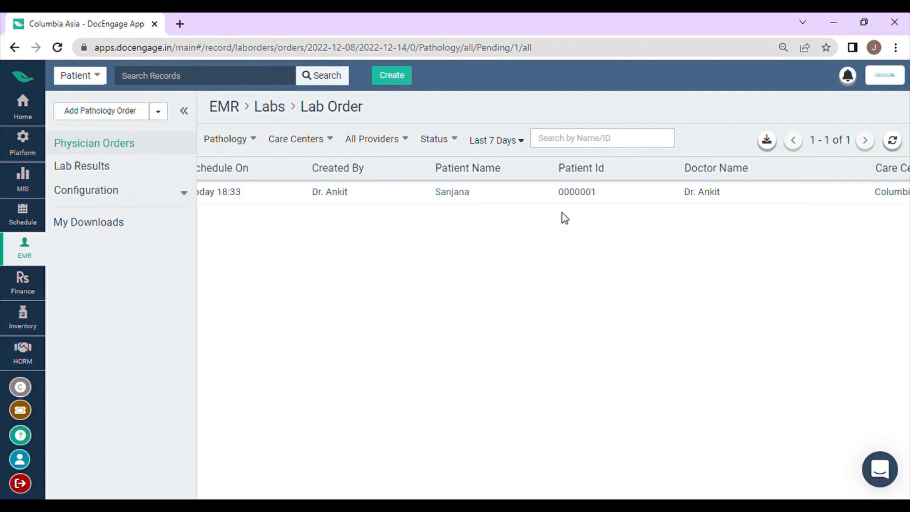
scroll(533, 209, "right", 2)
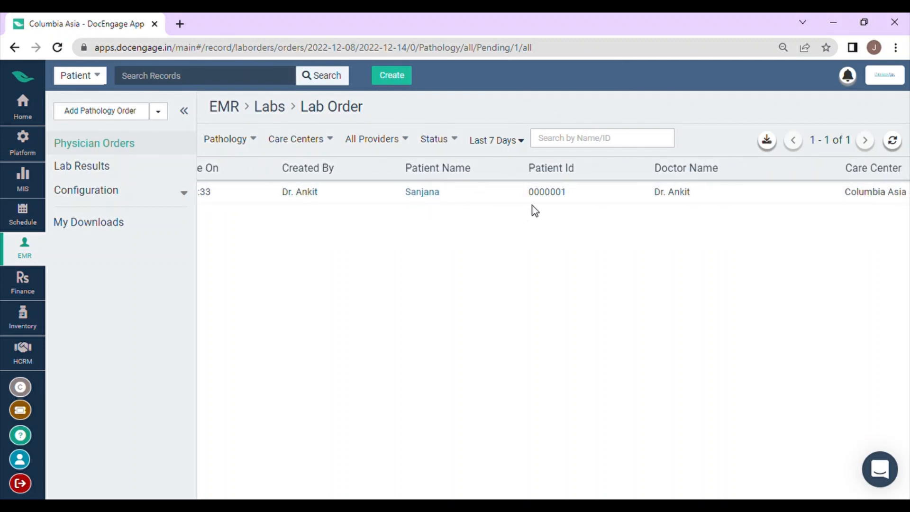
scroll(550, 208, "right", 8)
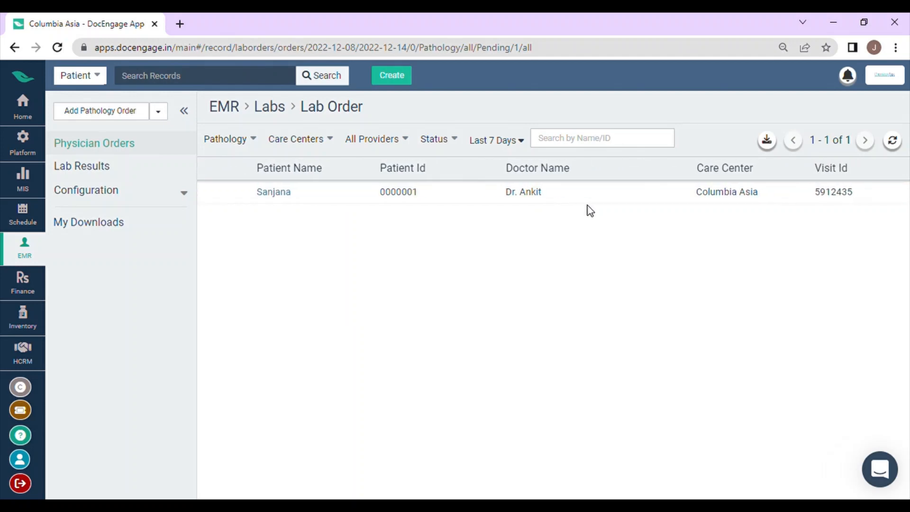
scroll(711, 205, "right", 6)
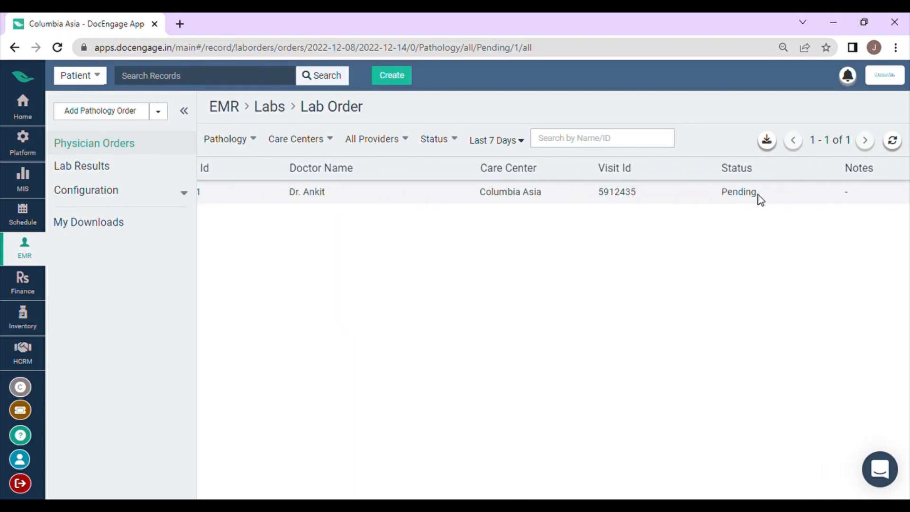
scroll(704, 200, "right", 7)
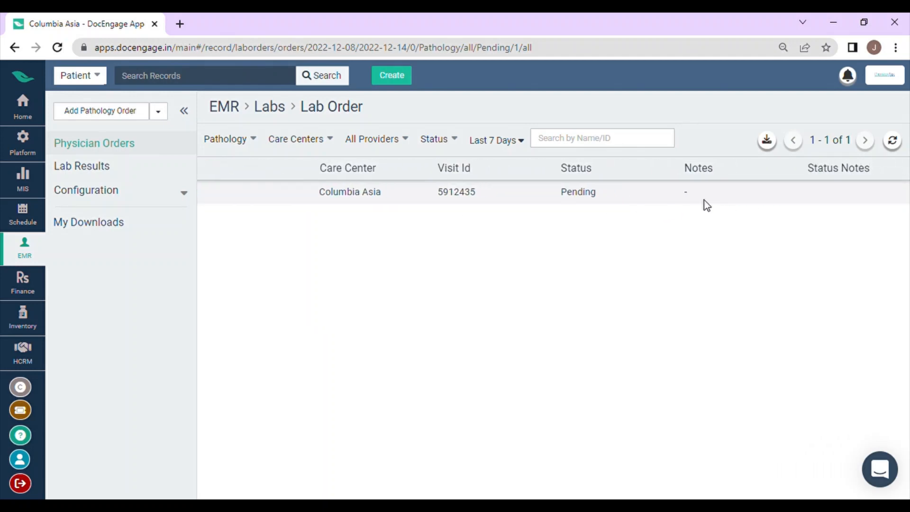
scroll(681, 201, "right", 1)
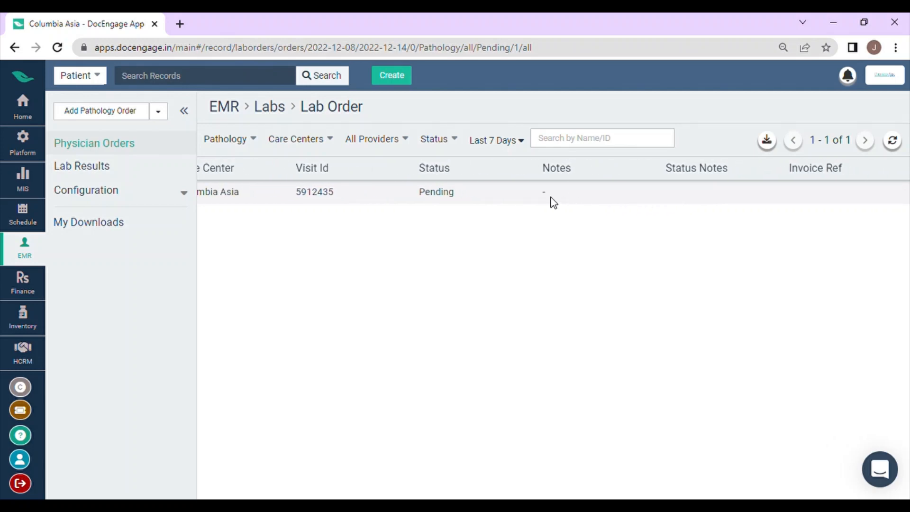
scroll(767, 201, "left", 20)
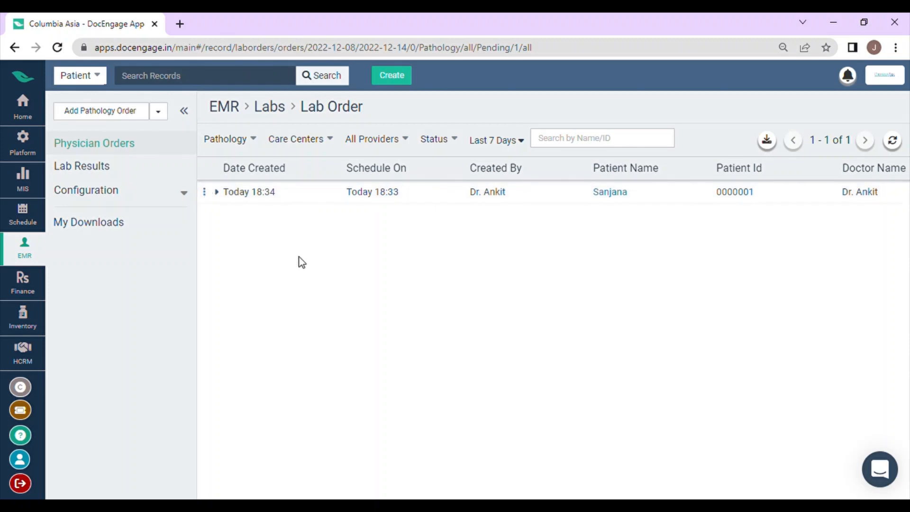
Schedule sample collection for the pathology order, notifying both provider and patient, and check the order's status.
left_click(205, 193)
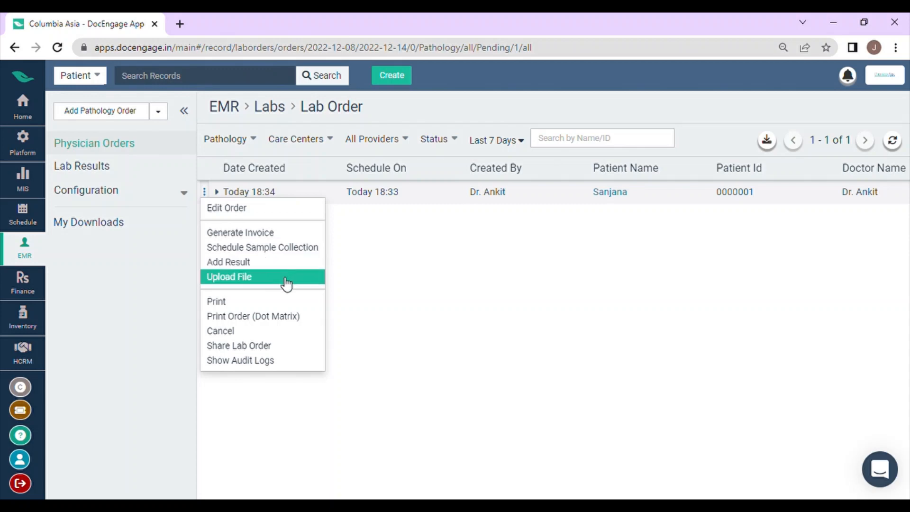
left_click(291, 253)
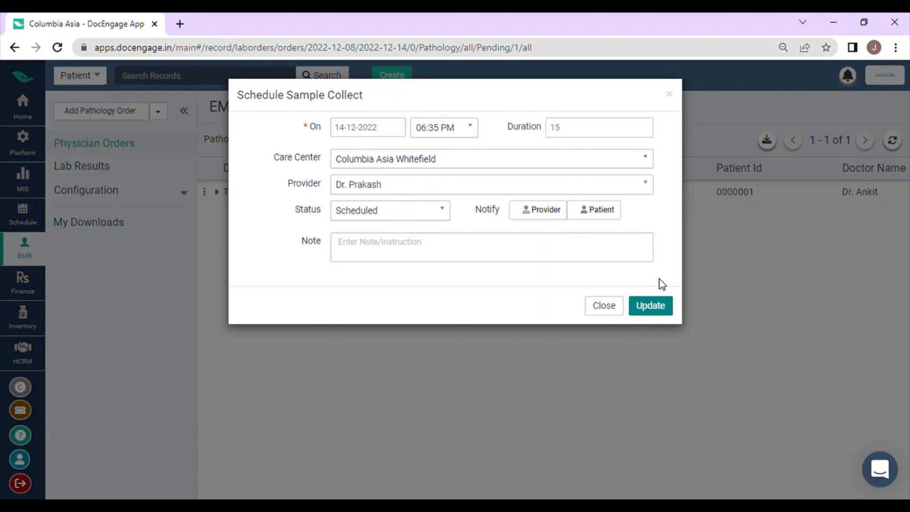
left_click(559, 218)
left_click(599, 217)
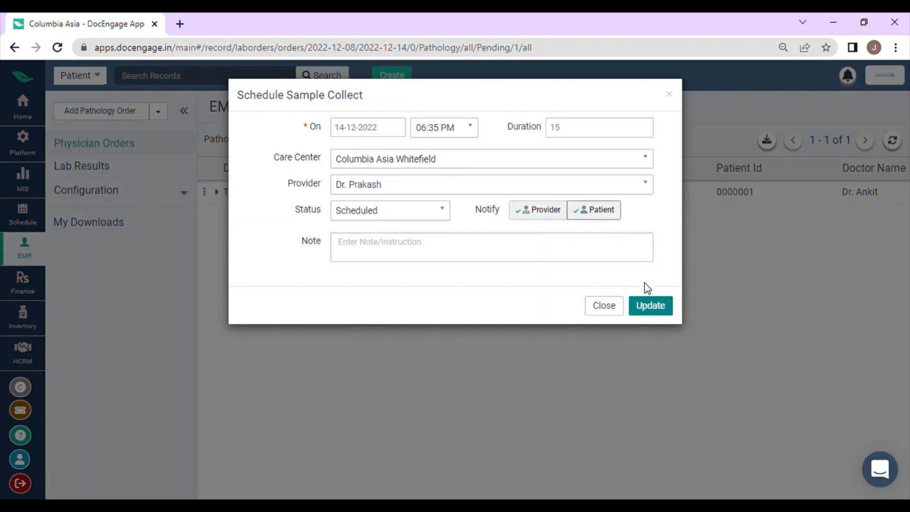
left_click(526, 259)
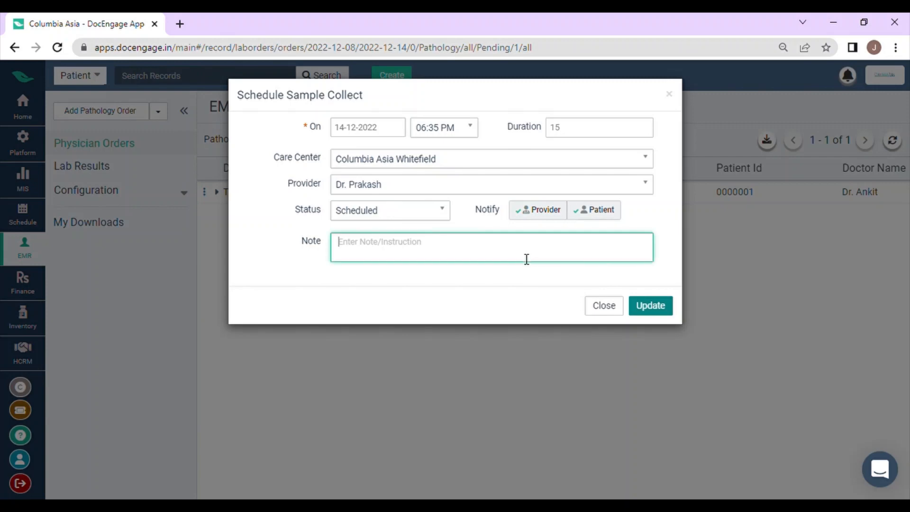
left_click(656, 312)
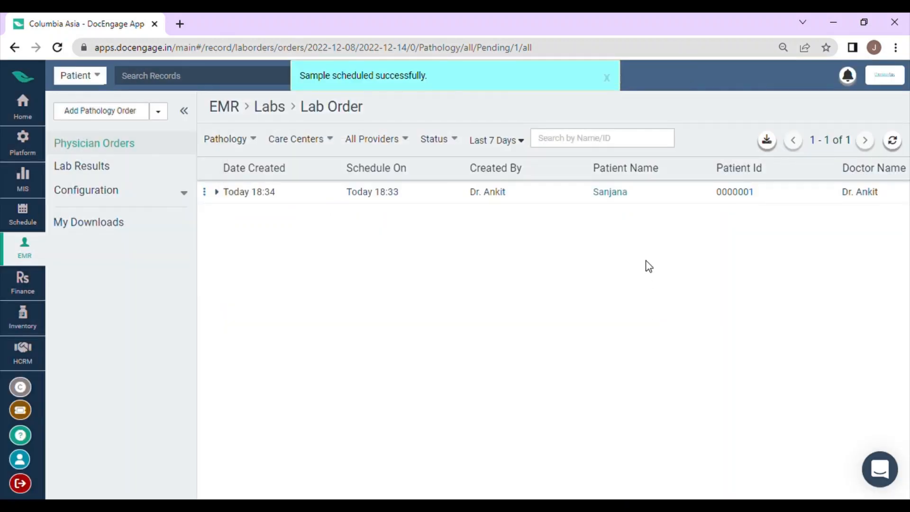
scroll(658, 244, "right", 10)
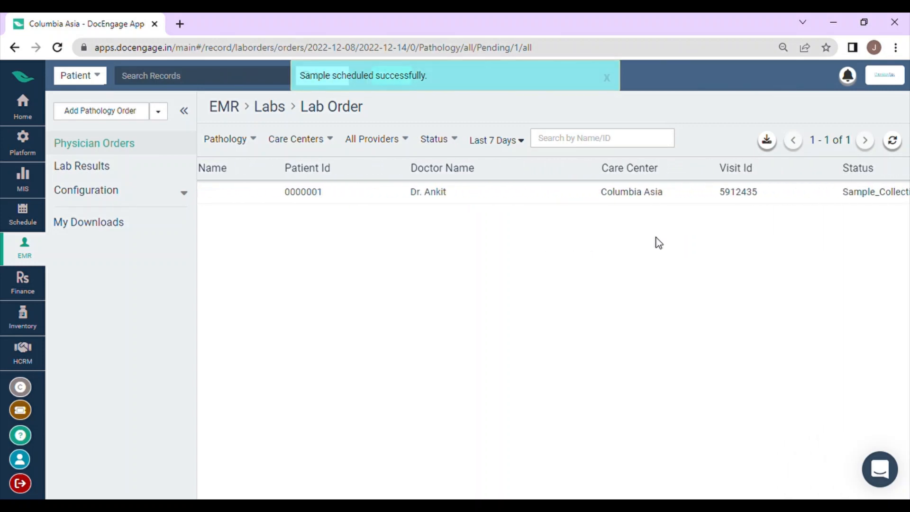
scroll(658, 240, "right", 4)
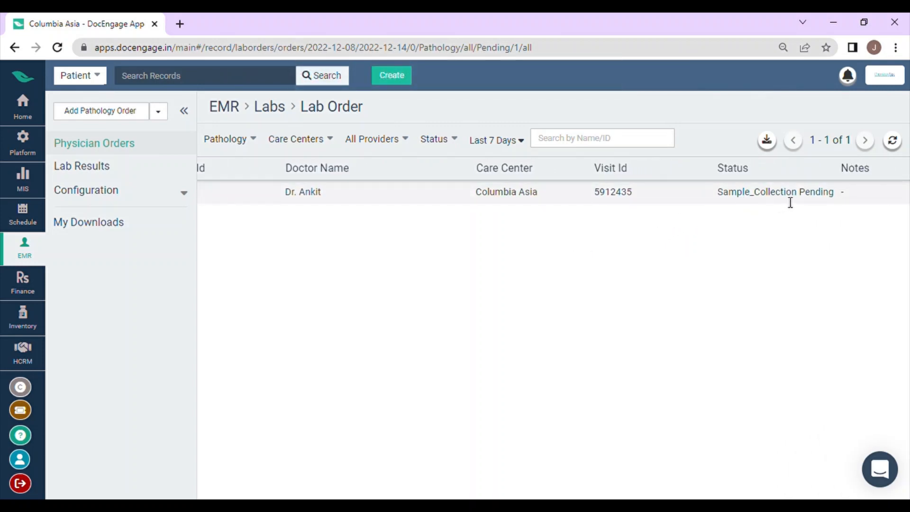
scroll(837, 203, "left", 14)
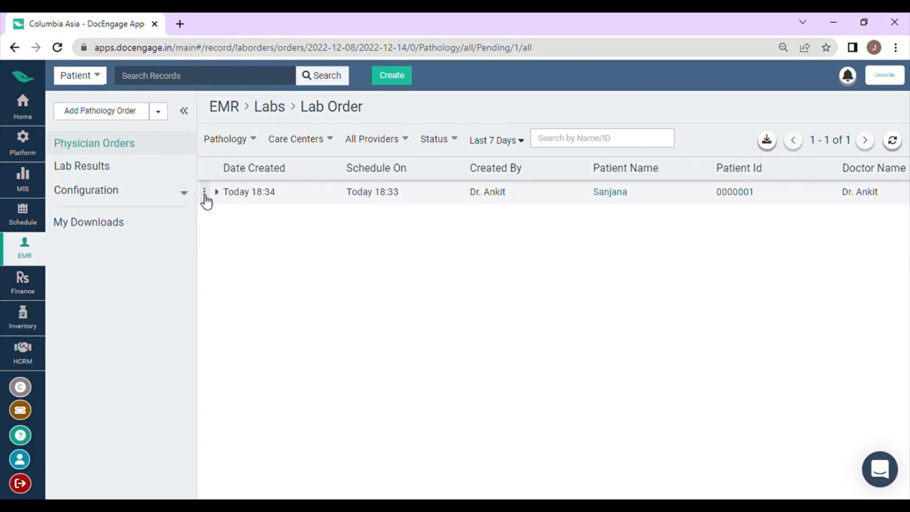
Mark the pathology order as sample collected and check its status in the order list.
left_click(204, 192)
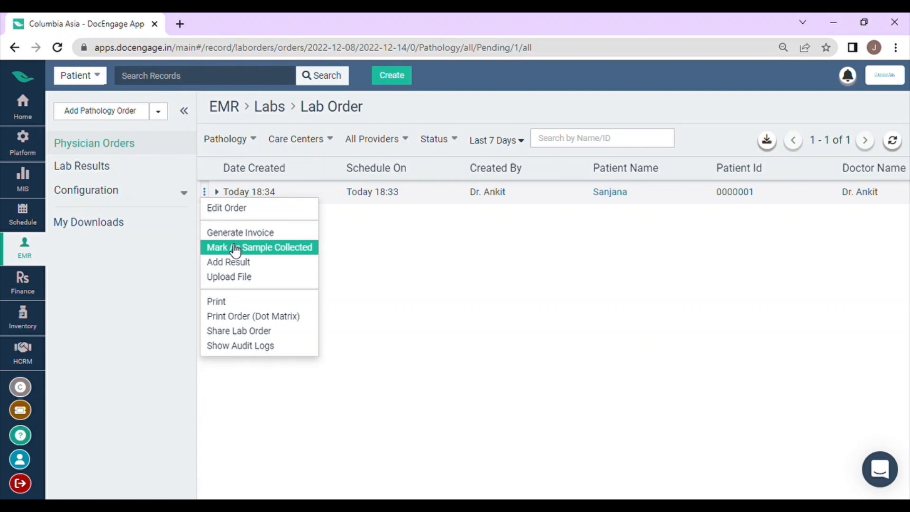
left_click(297, 247)
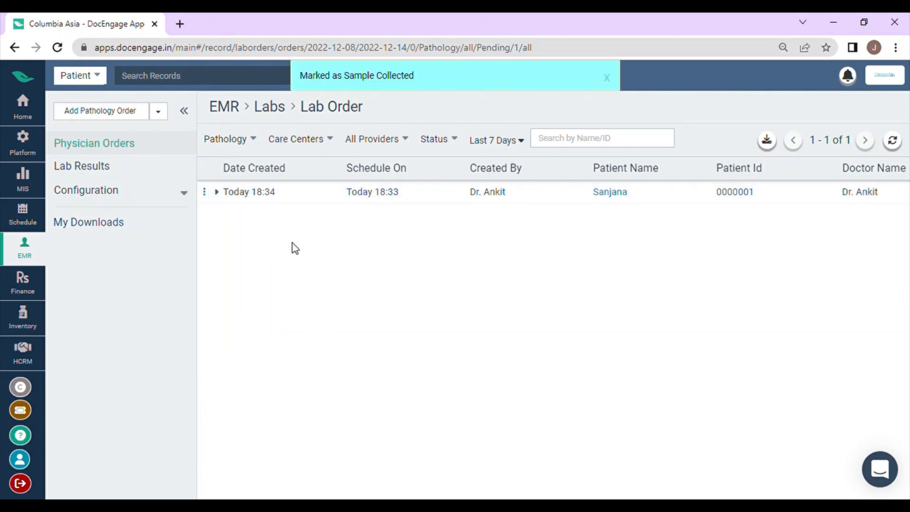
scroll(296, 248, "right", 5)
scroll(293, 247, "right", 5)
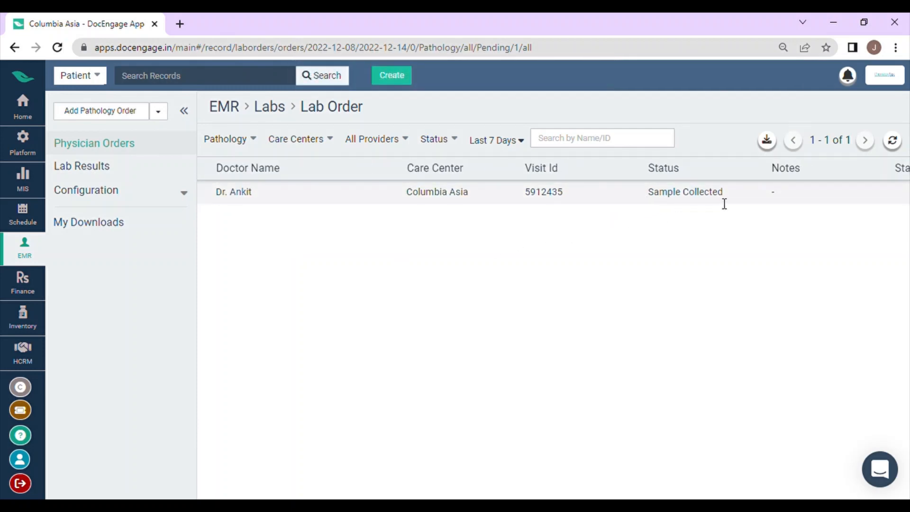
scroll(717, 206, "left", 5)
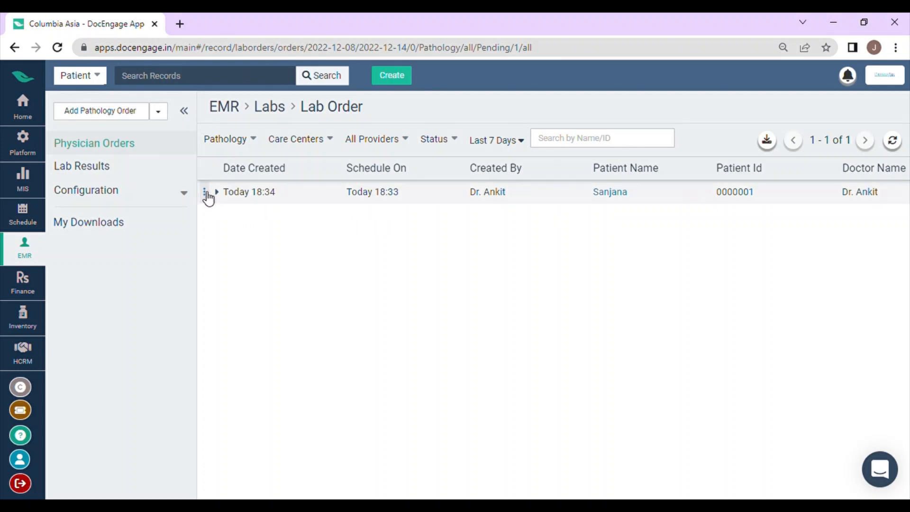
View the result file upload form for the pathology order and return to the order list without uploading.
left_click(205, 193)
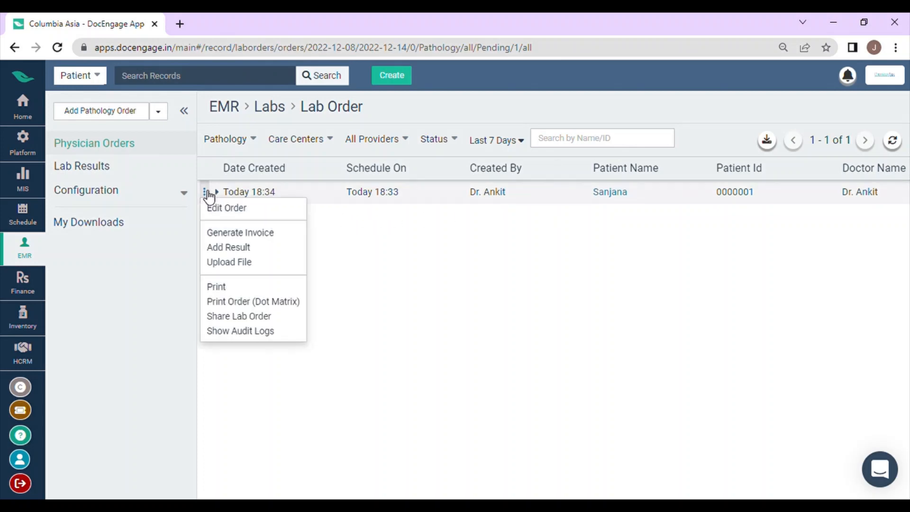
left_click(261, 269)
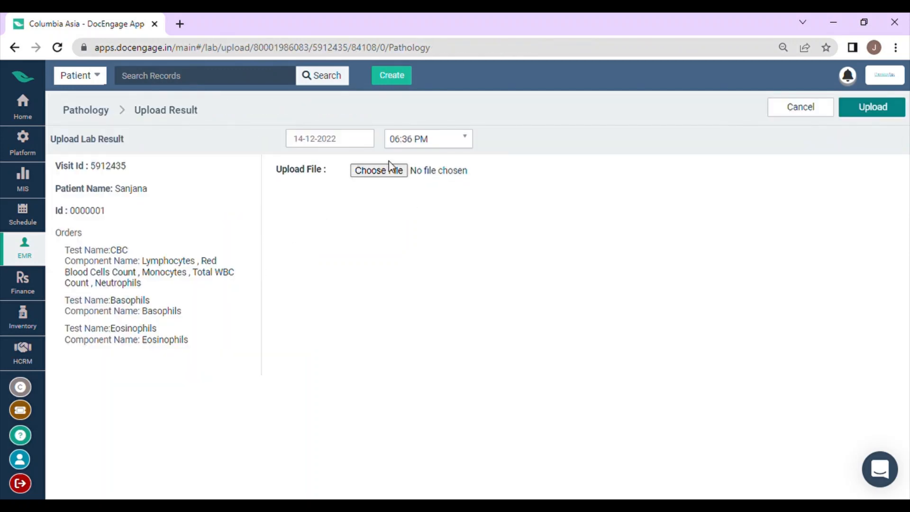
left_click(807, 112)
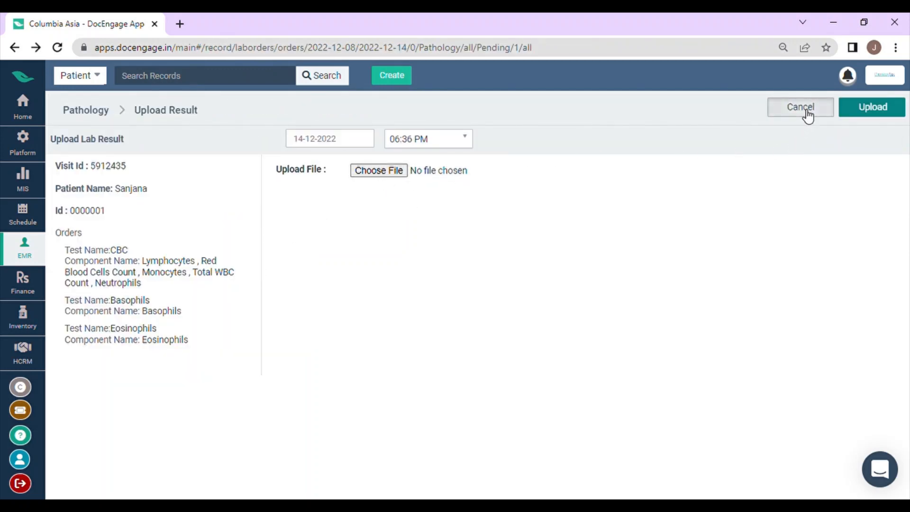
Start adding results to the pathology order and set the actual value of Lymphocytes in the CBC test to 50.
left_click(204, 192)
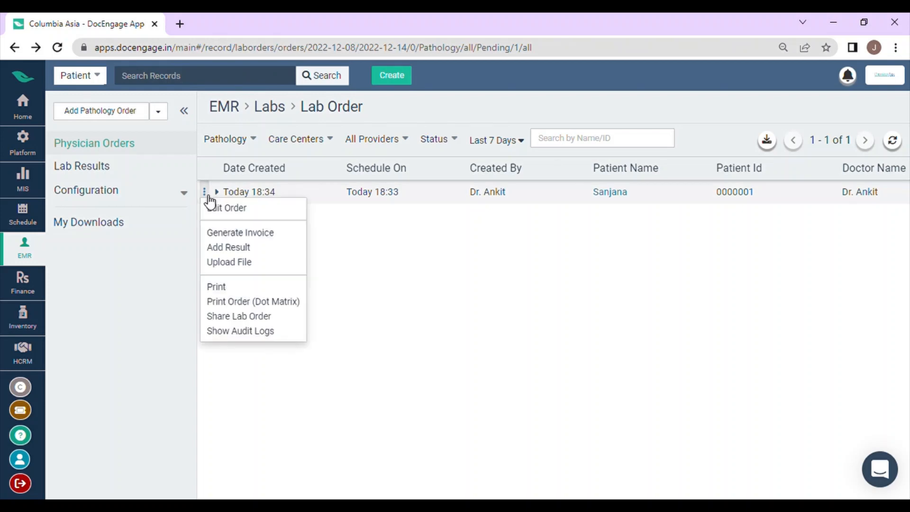
left_click(227, 249)
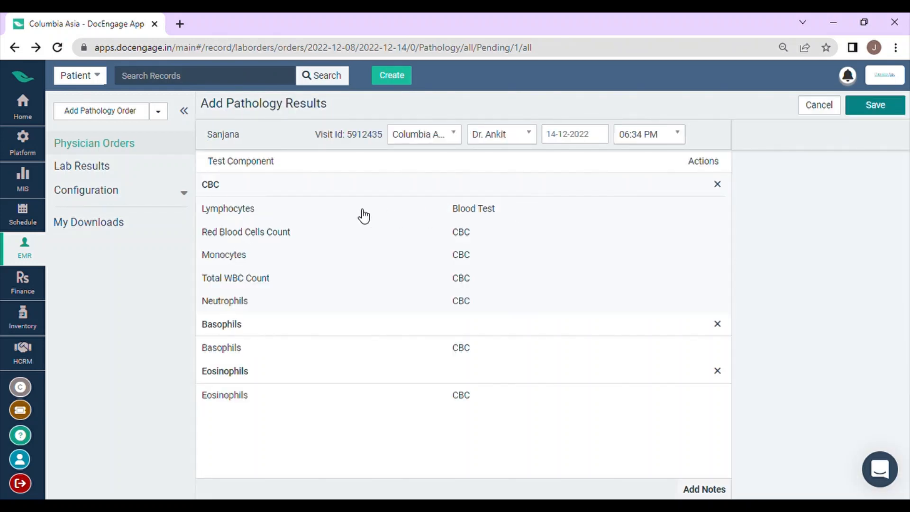
left_click(310, 214)
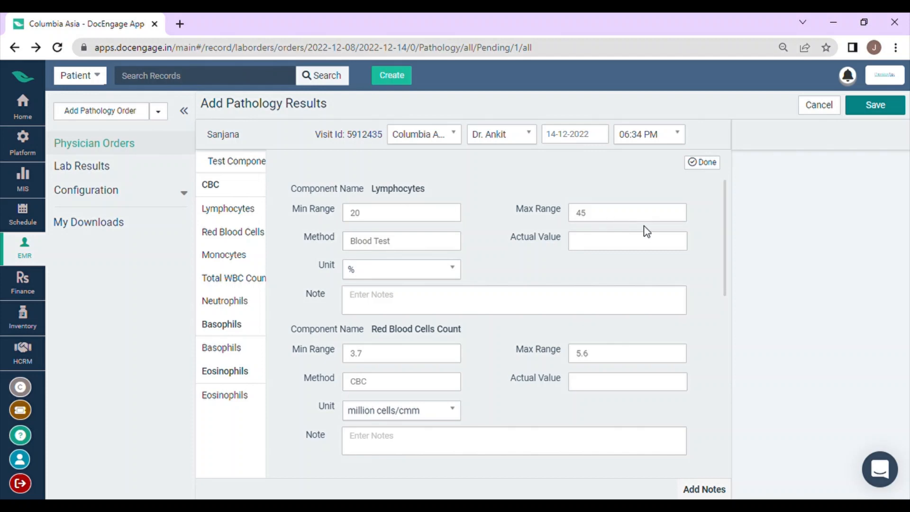
left_click(607, 248)
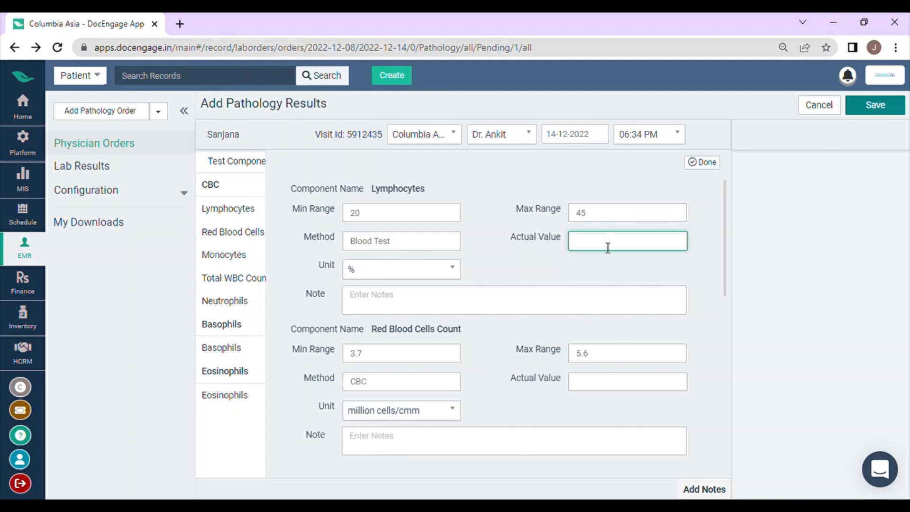
type("50")
key("BackSpace")
key("BackSpace")
key("BackSpace")
type("30")
key("BackSpace")
key("BackSpace")
type("50")
Set the actual values in the CBC test to 3.0 for Red Blood Cells Count and 5 for Monocytes.
scroll(385, 309, "down", 3)
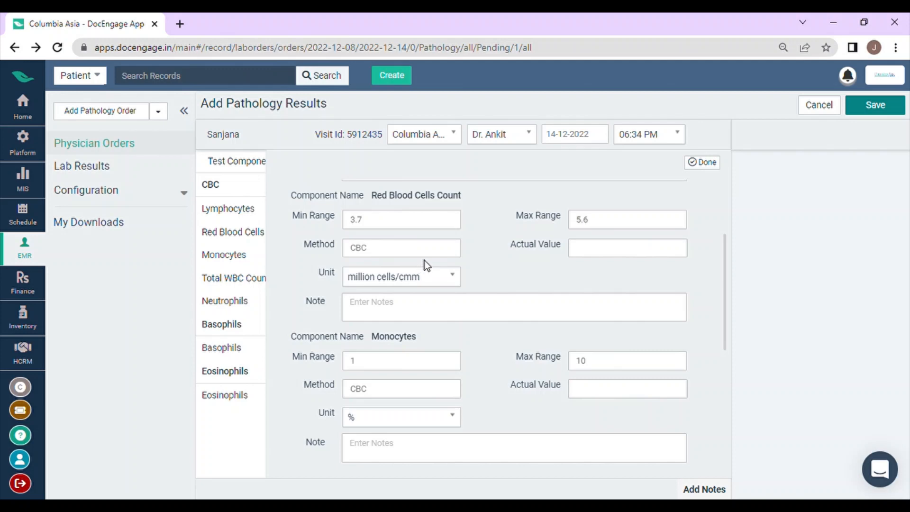
scroll(428, 263, "up", 2)
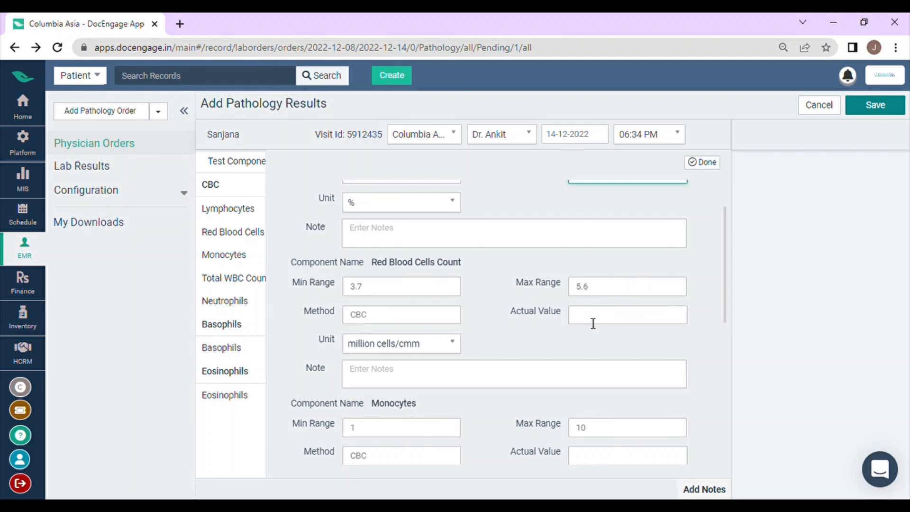
left_click(593, 323)
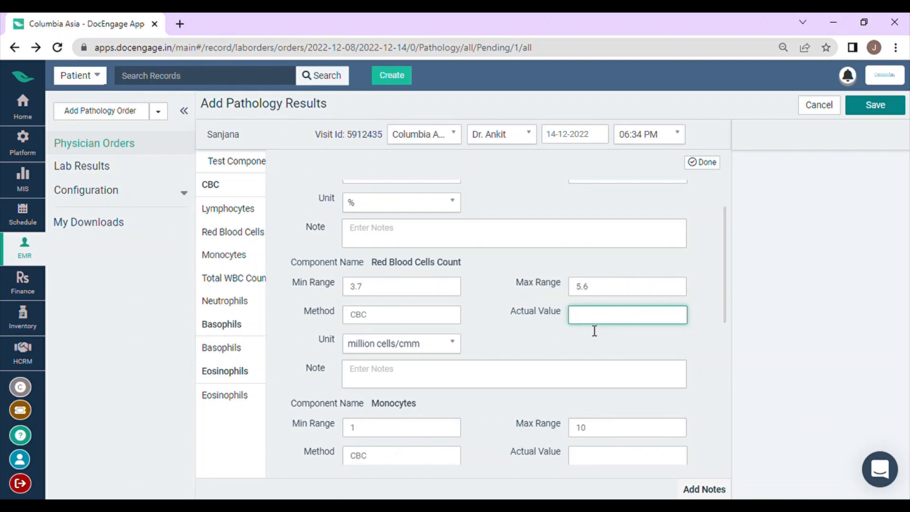
type("3.0")
scroll(533, 345, "down", 3)
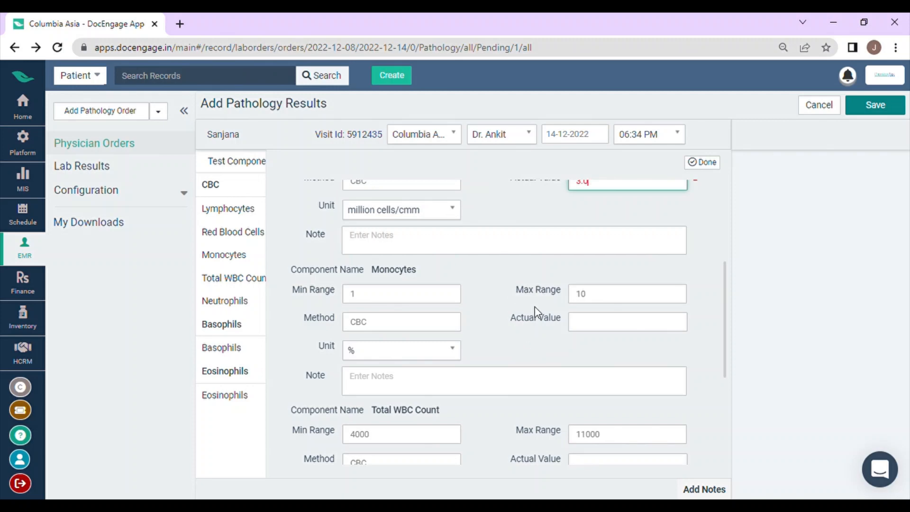
left_click(598, 330)
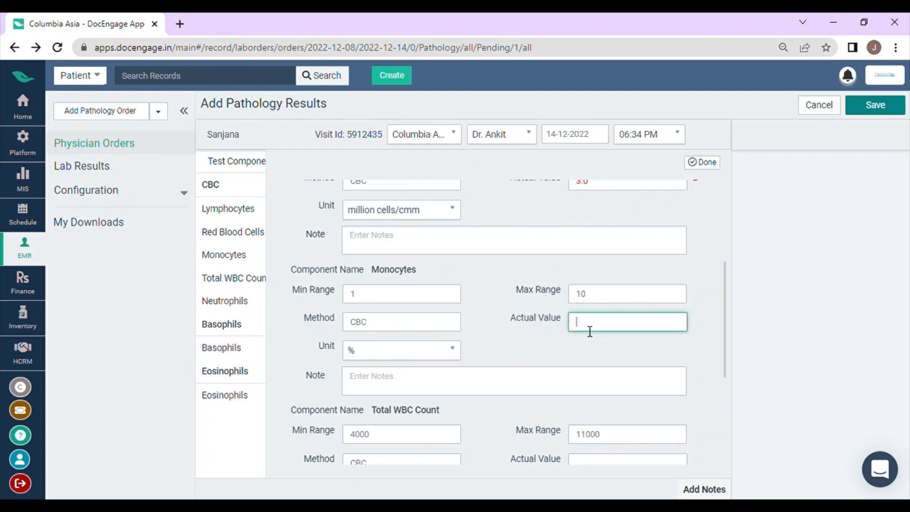
type("5")
Set the actual values of Total WBC Count to 3000 and Neutrophils to 80, and finish the CBC entries.
scroll(590, 340, "down", 1)
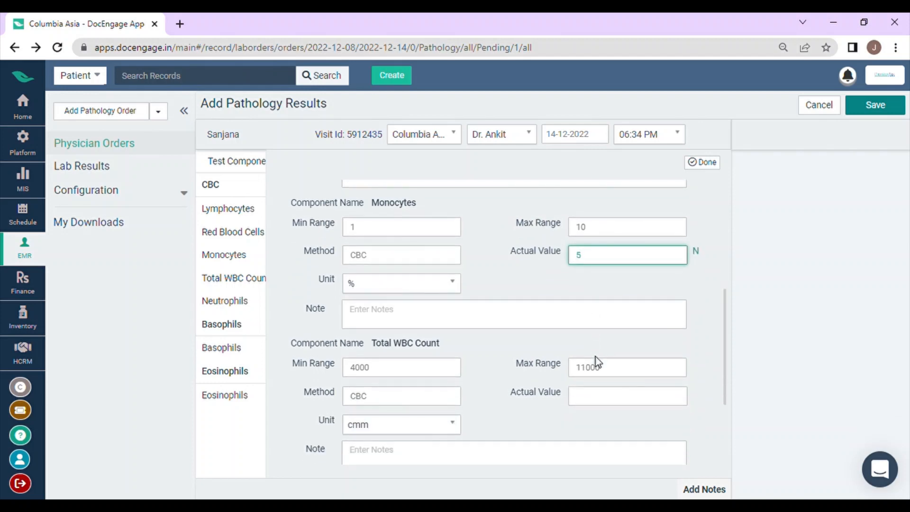
scroll(600, 395, "down", 1)
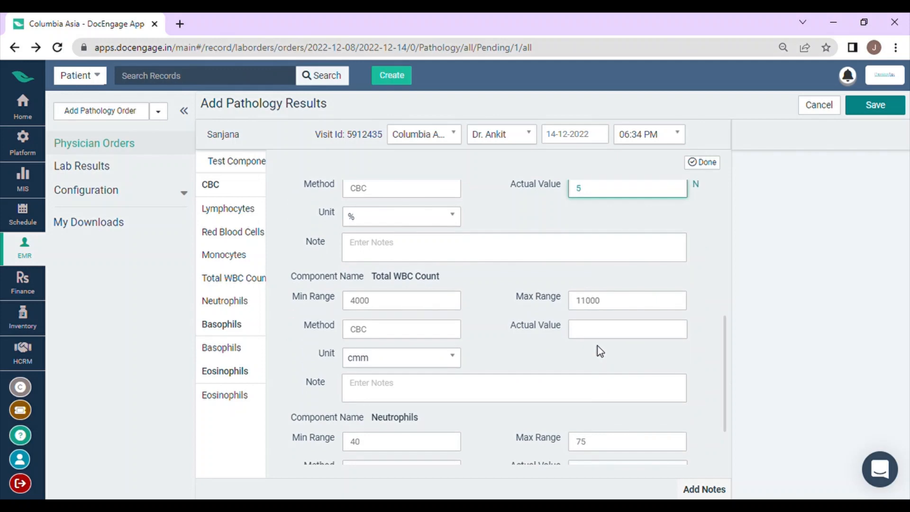
left_click(603, 334)
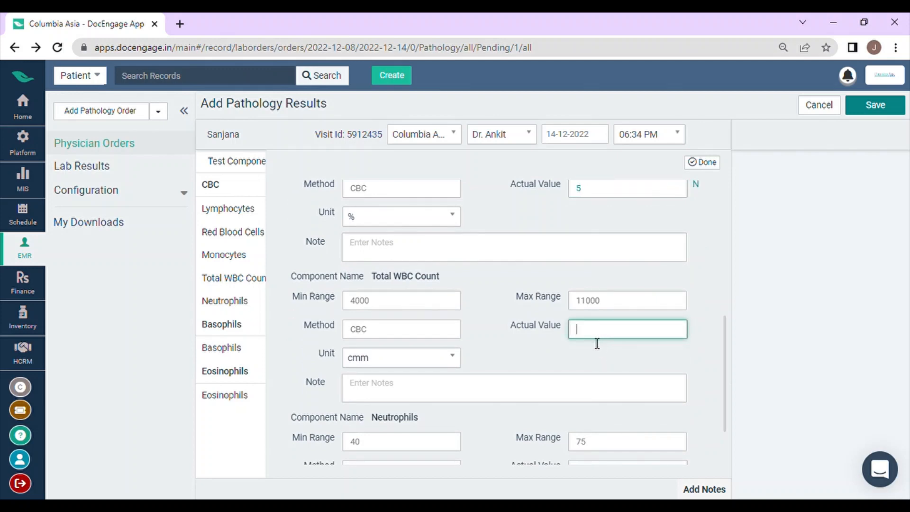
type("3000")
scroll(596, 348, "down", 2)
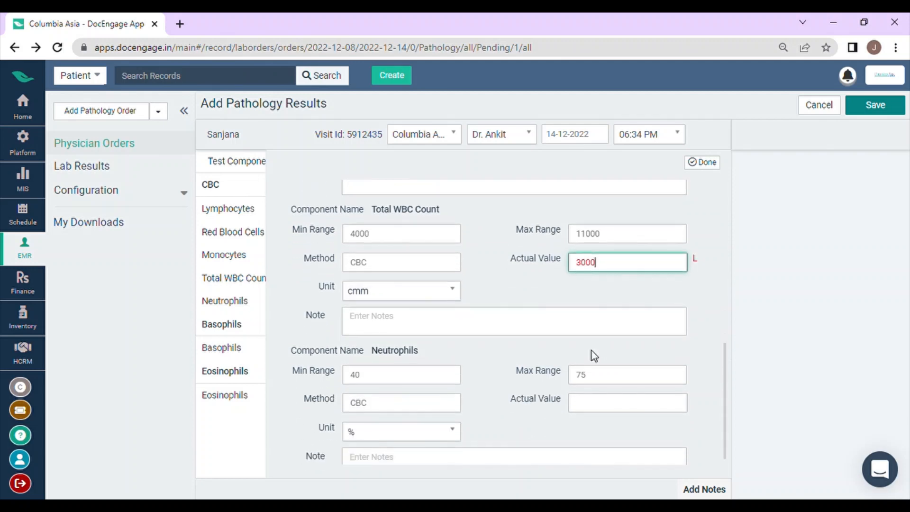
scroll(602, 402, "down", 1)
left_click(603, 397)
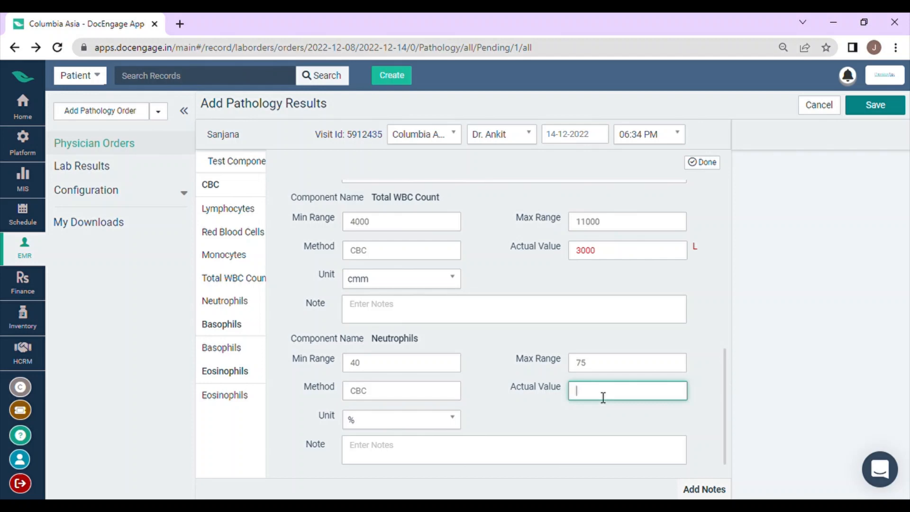
type("80")
left_click(711, 167)
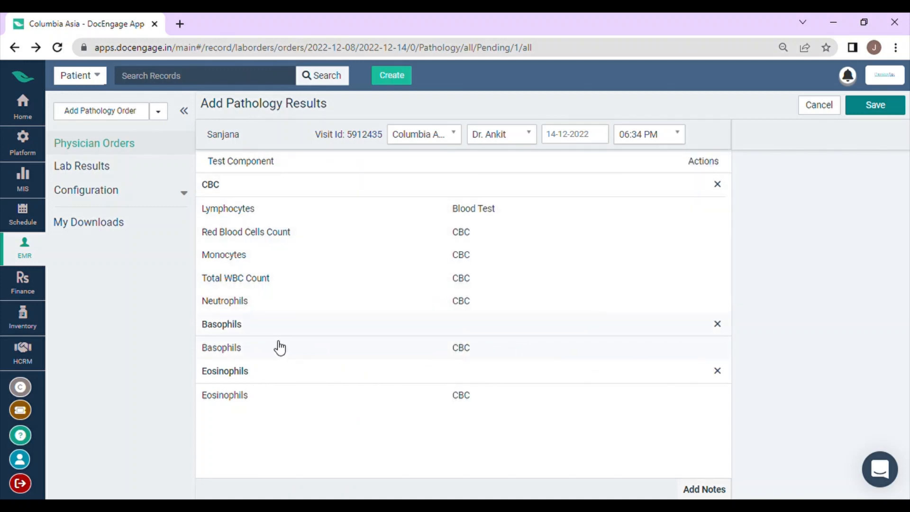
Enter 0.5 as the actual value of the Basophils test component and finish its entry.
left_click(255, 352)
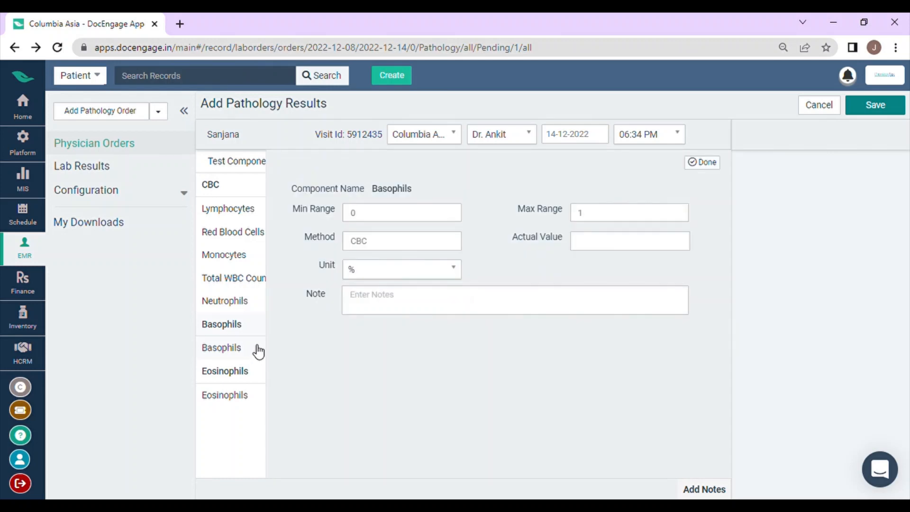
left_click(607, 249)
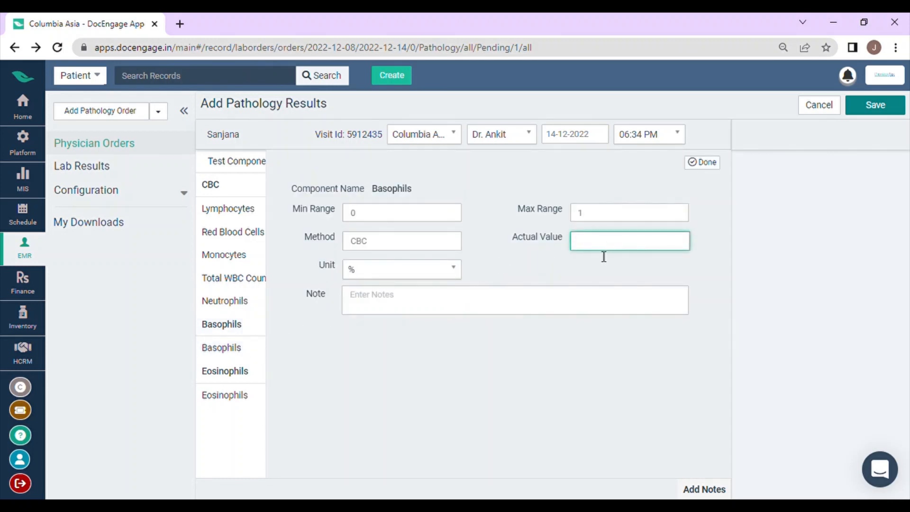
type("0.5")
left_click(704, 163)
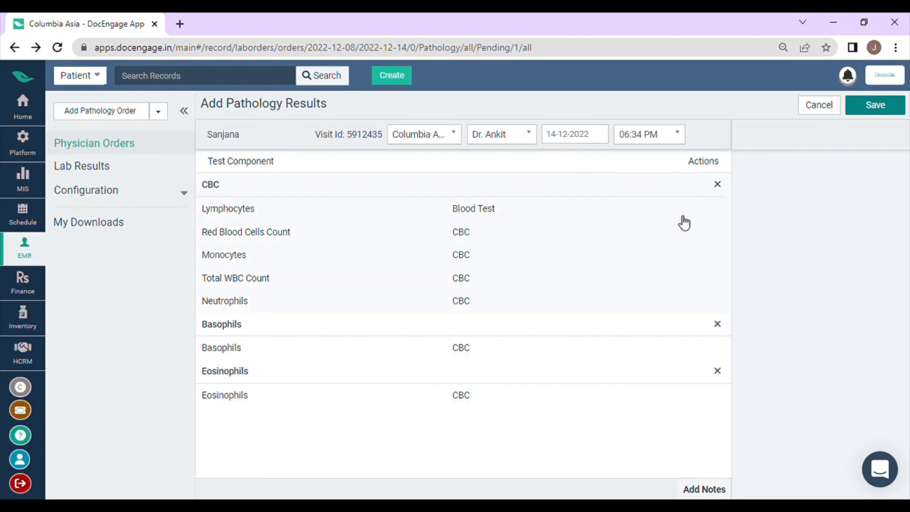
Enter 7 as the actual value of the Eosinophils test component and finish its entry.
left_click(458, 402)
left_click(606, 244)
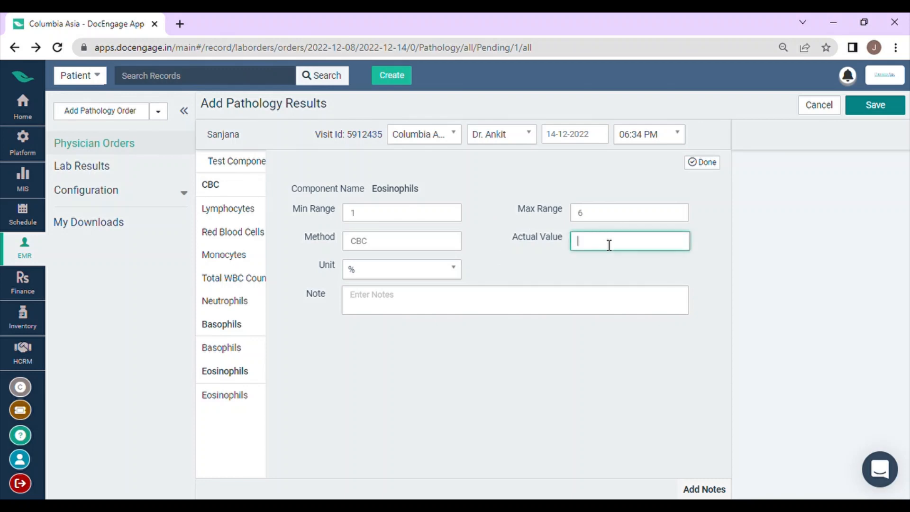
type("7")
left_click(705, 163)
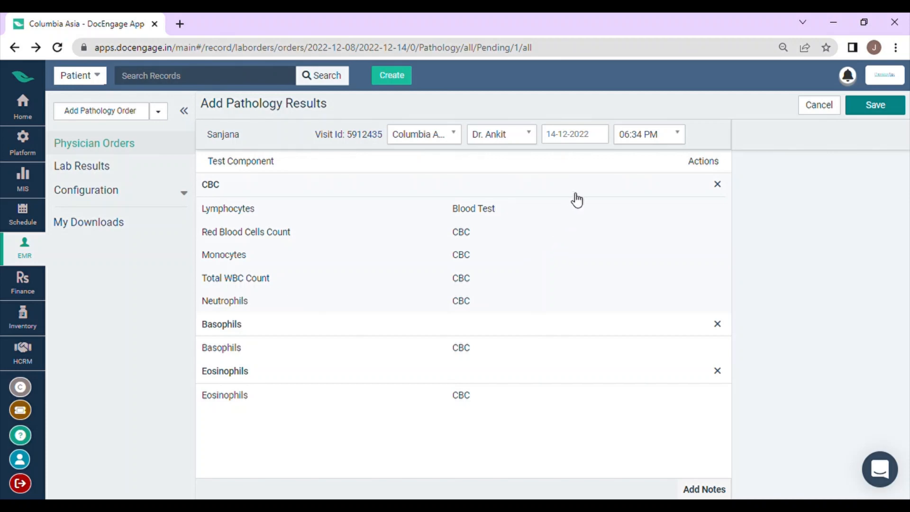
Save the pathology results and check the order's status in the lab order list.
left_click(877, 103)
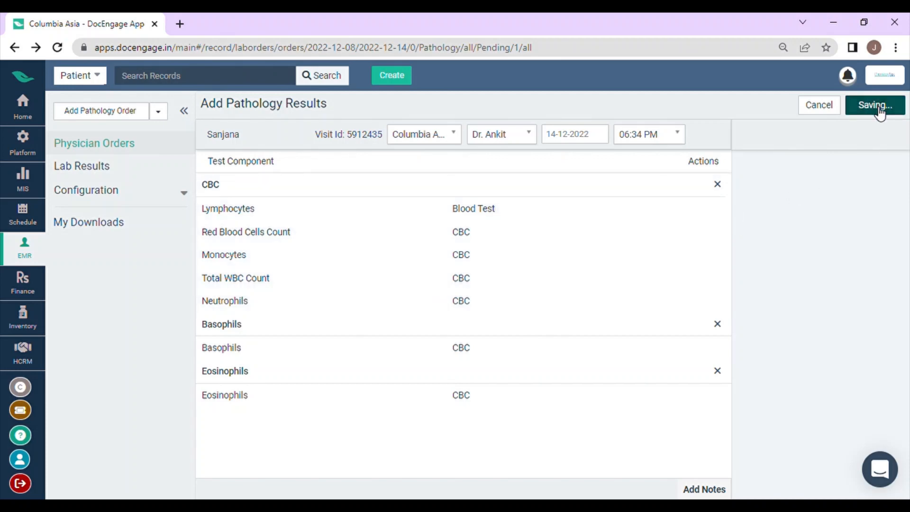
scroll(823, 226, "right", 10)
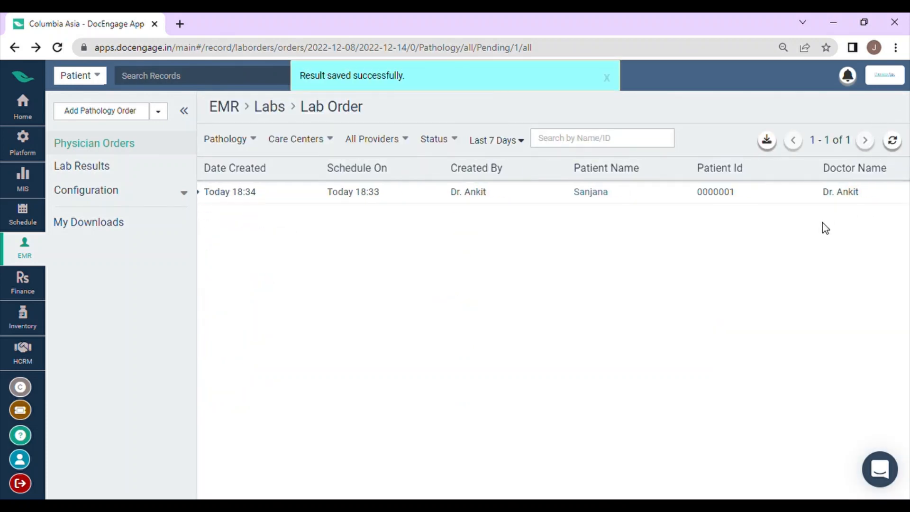
scroll(823, 227, "right", 3)
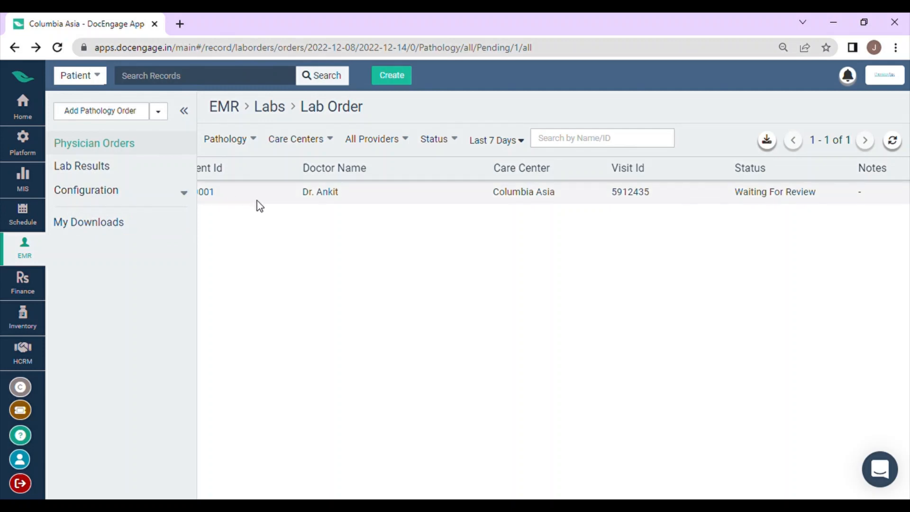
scroll(349, 208, "left", 10)
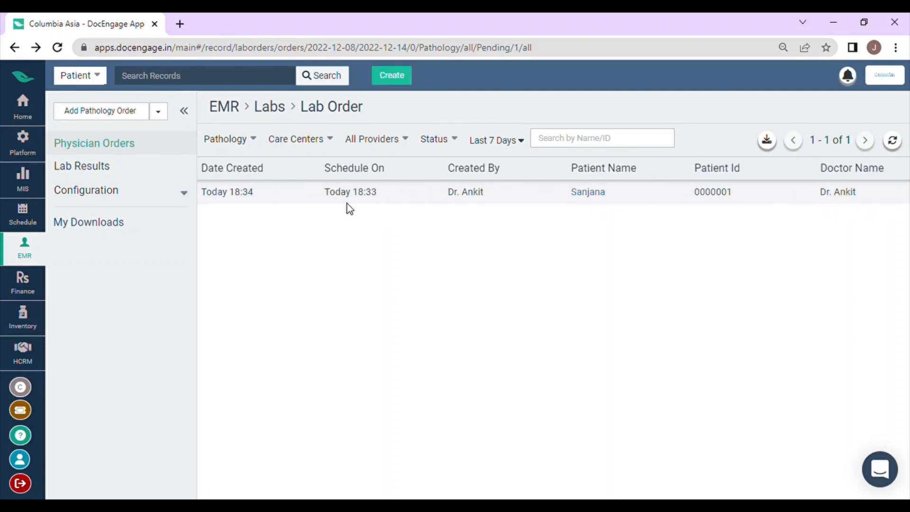
Review the notification settings in the lab's Order Entry Config and return to the physician orders list.
left_click(153, 197)
left_click(161, 307)
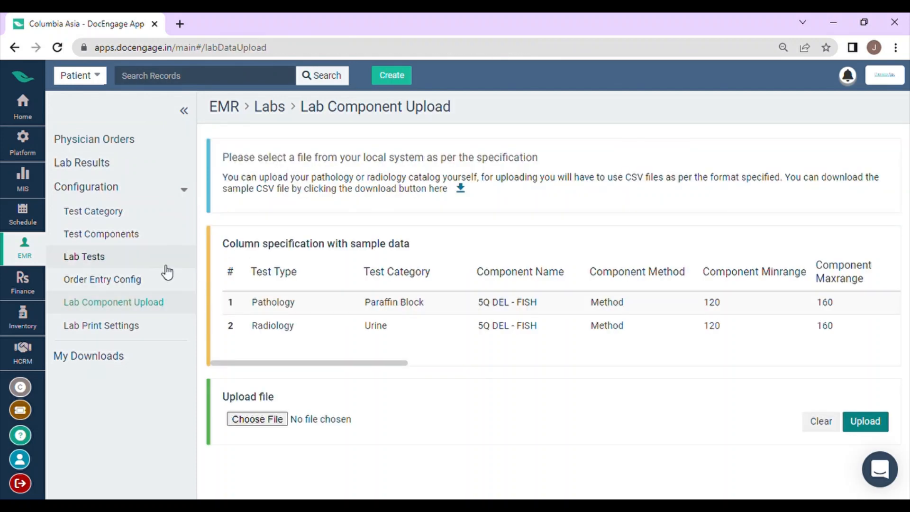
left_click(163, 282)
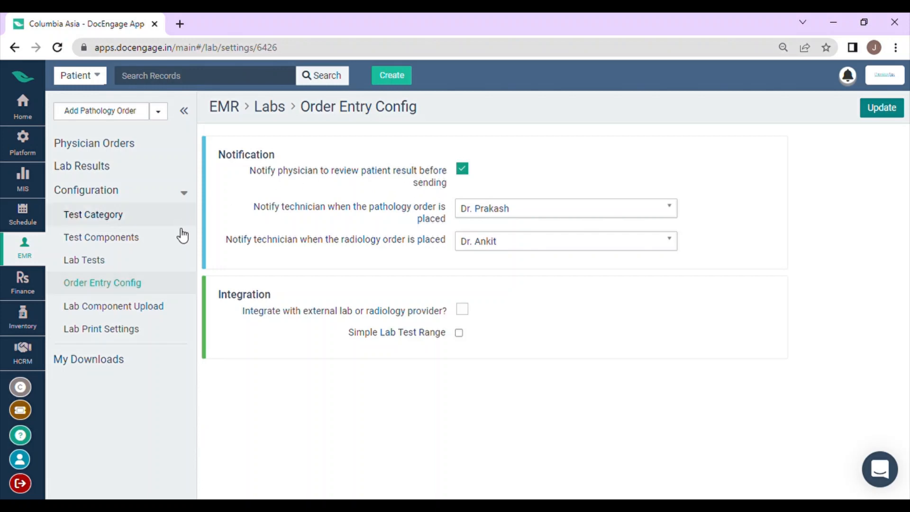
left_click(144, 154)
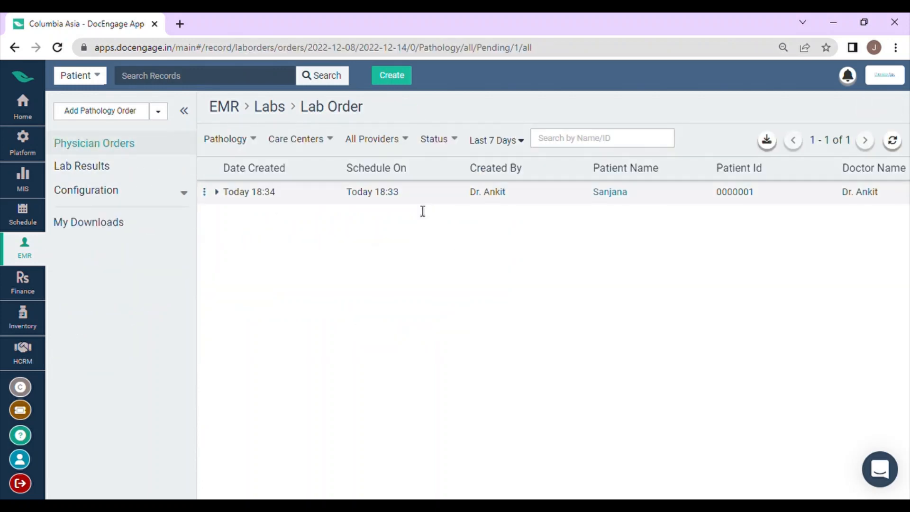
Email the pathology order's details from the lab order list.
scroll(561, 219, "right", 5)
scroll(286, 262, "left", 5)
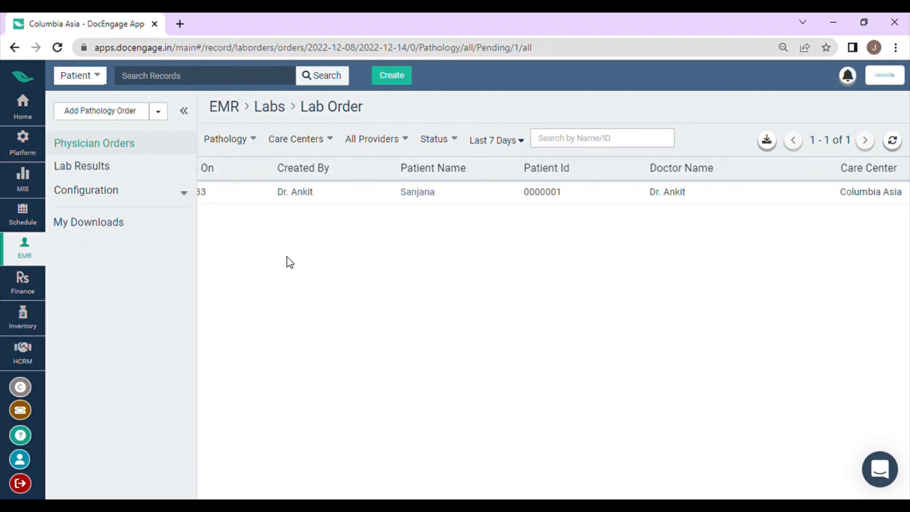
left_click(205, 192)
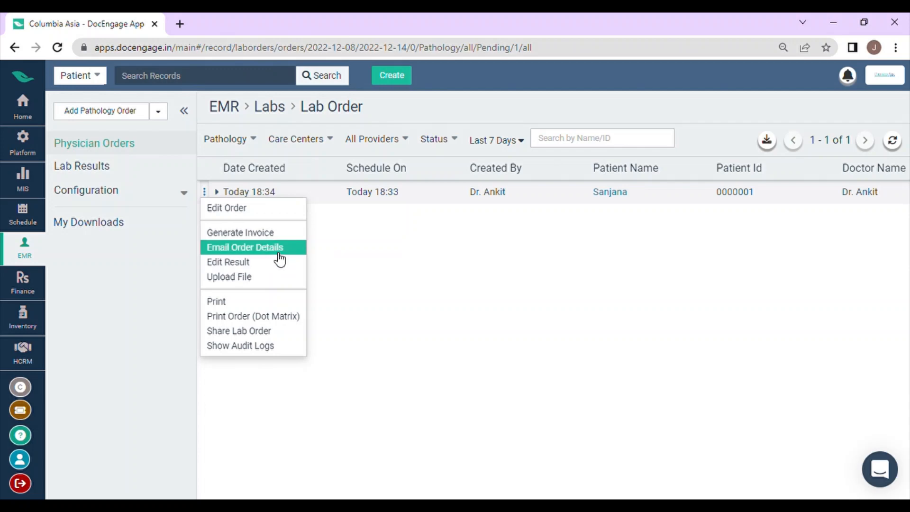
left_click(277, 255)
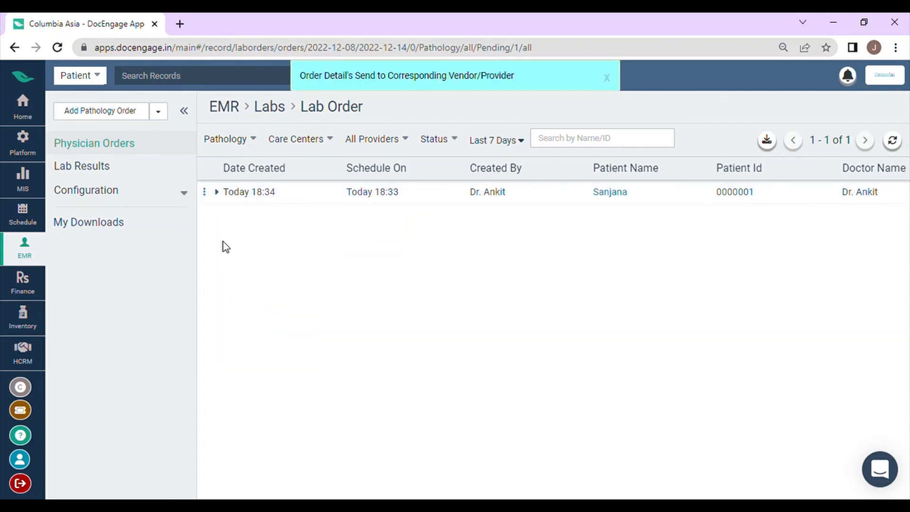
Generate an invoice for the pathology order's CBC, Basophils and Eosinophils tests and proceed to receiving its payment.
left_click(204, 194)
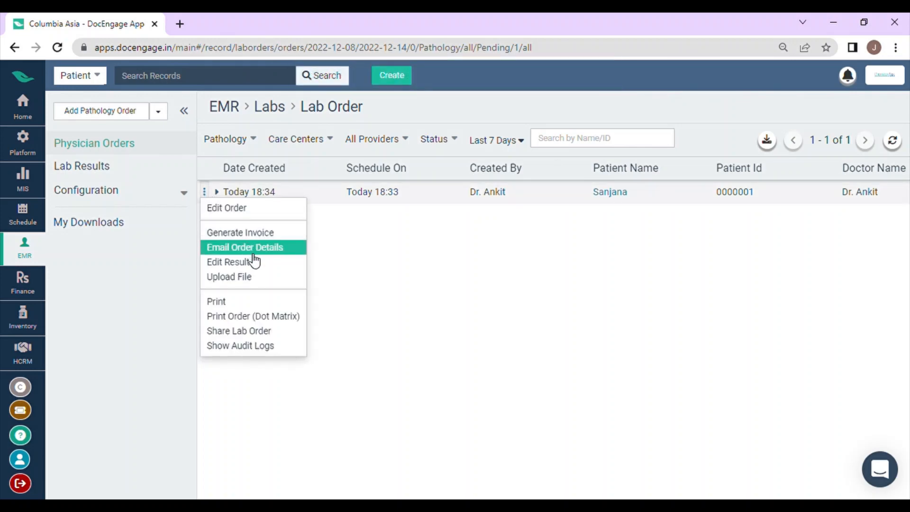
left_click(262, 237)
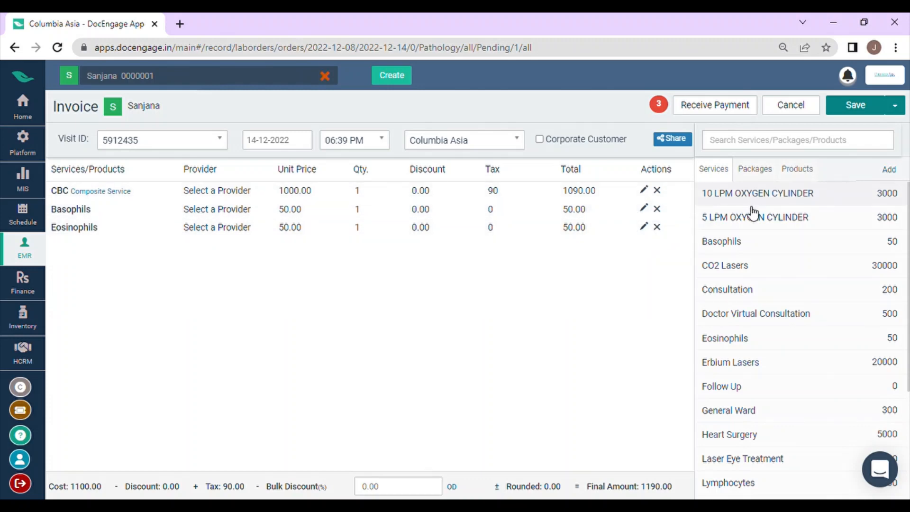
left_click(714, 109)
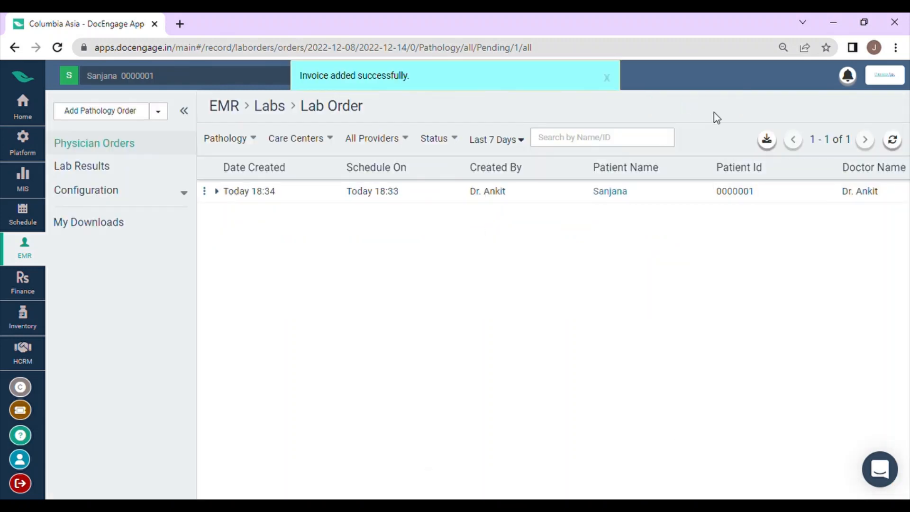
Record the invoice payment with Cash as the mode of payment, save it, and check the pathology order's status.
left_click(455, 227)
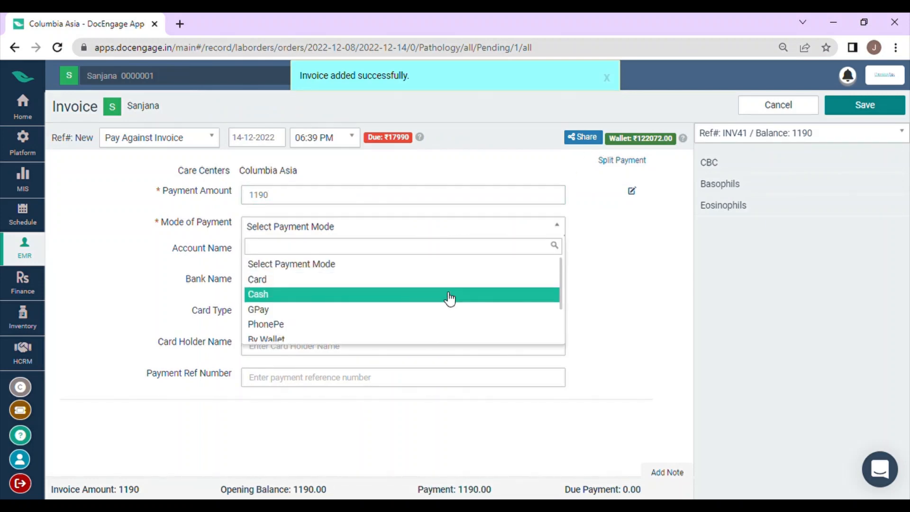
left_click(448, 293)
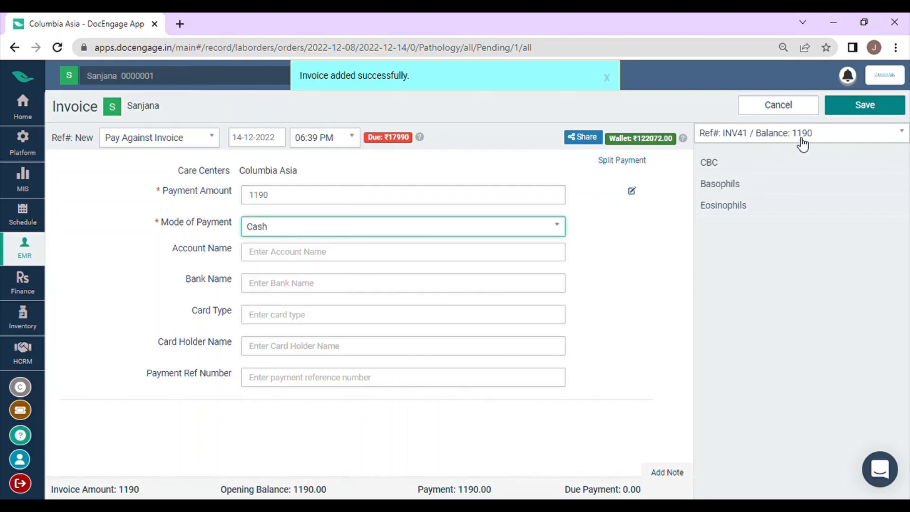
left_click(851, 110)
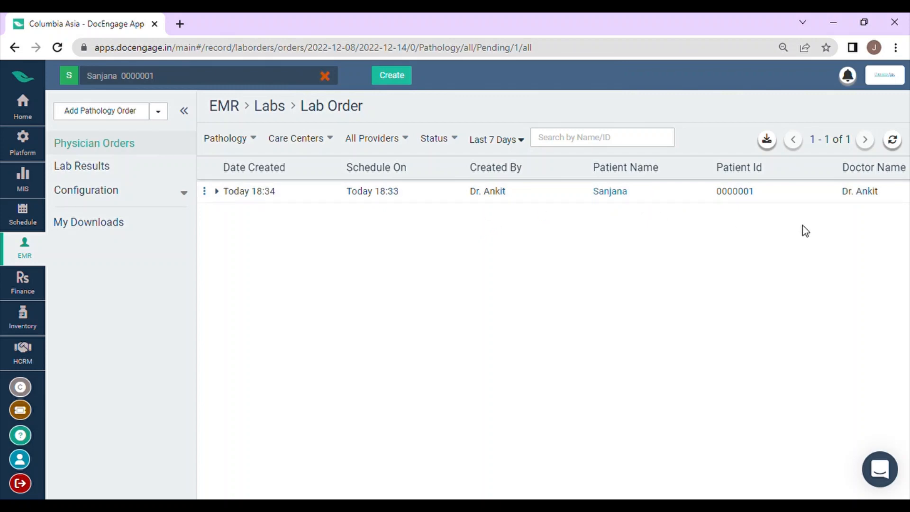
scroll(803, 223, "right", 10)
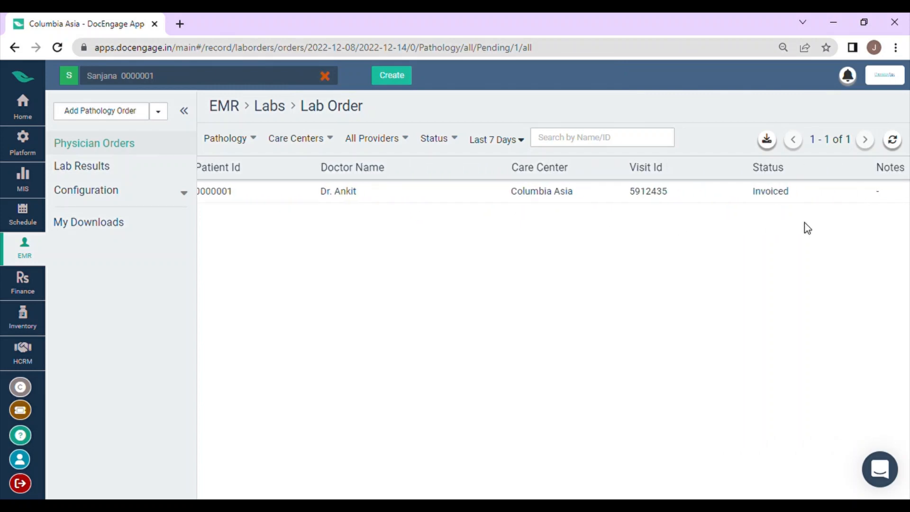
scroll(803, 223, "right", 1)
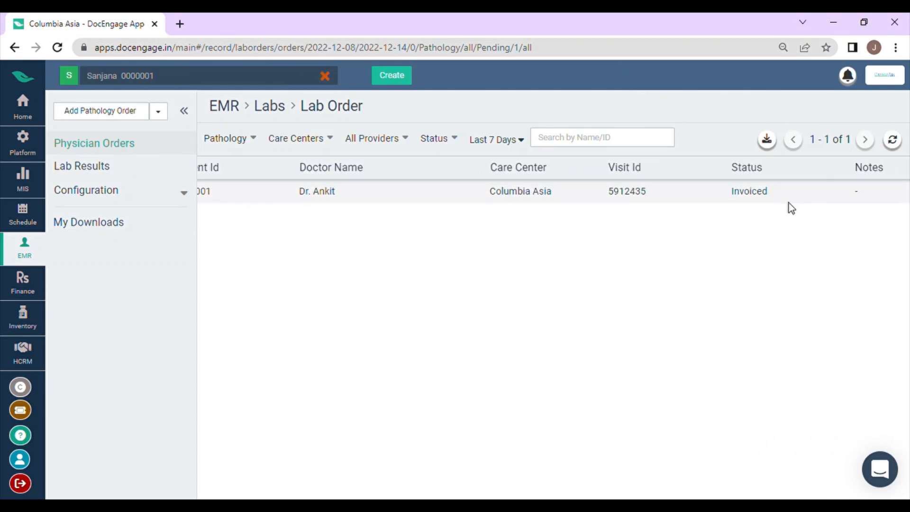
scroll(772, 204, "right", 1)
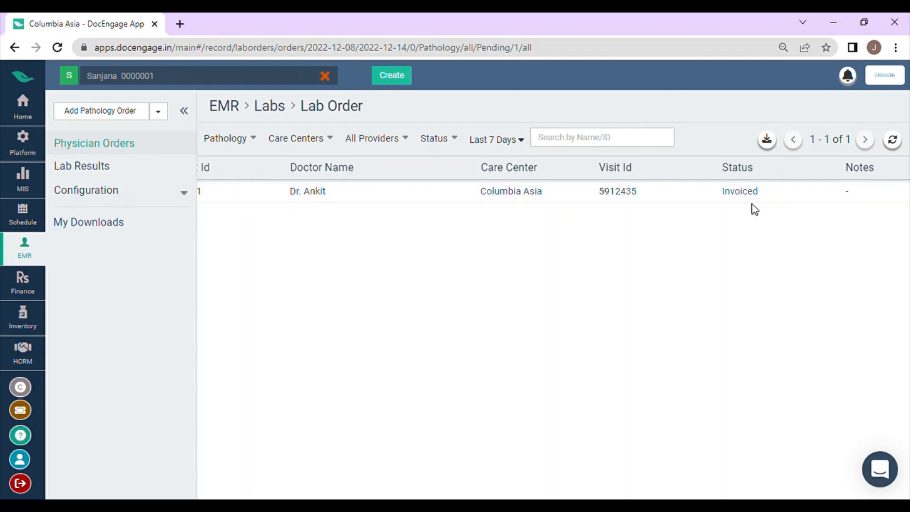
Print the patient's pathology order from the lab order list.
scroll(741, 203, "left", 5)
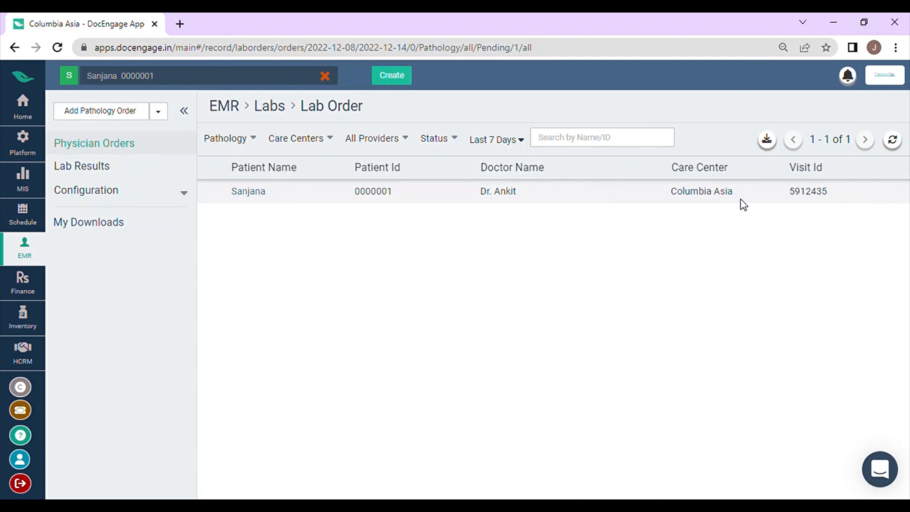
left_click(208, 192)
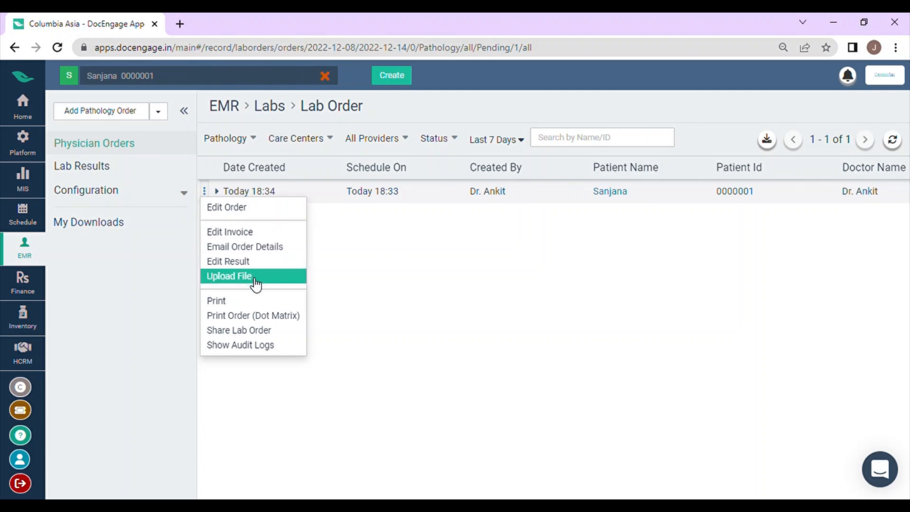
left_click(251, 302)
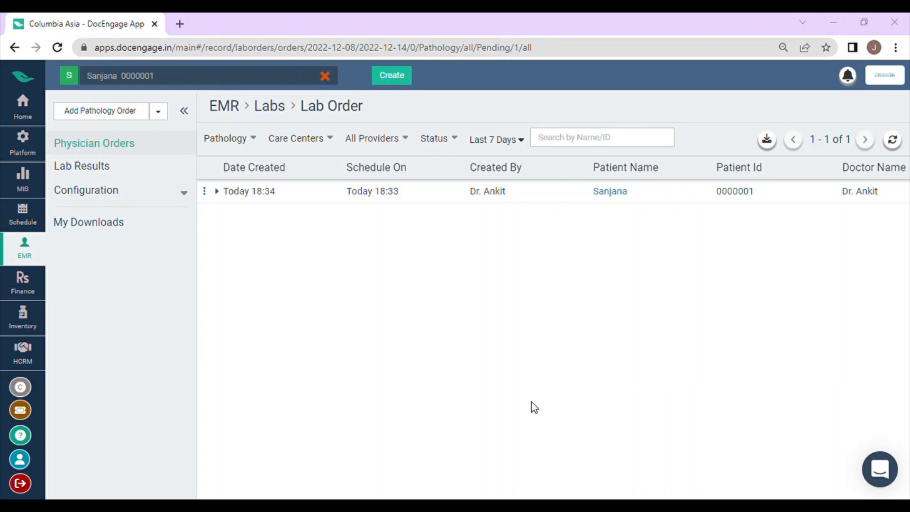
Review the pathology order's audit log and close it.
left_click(205, 192)
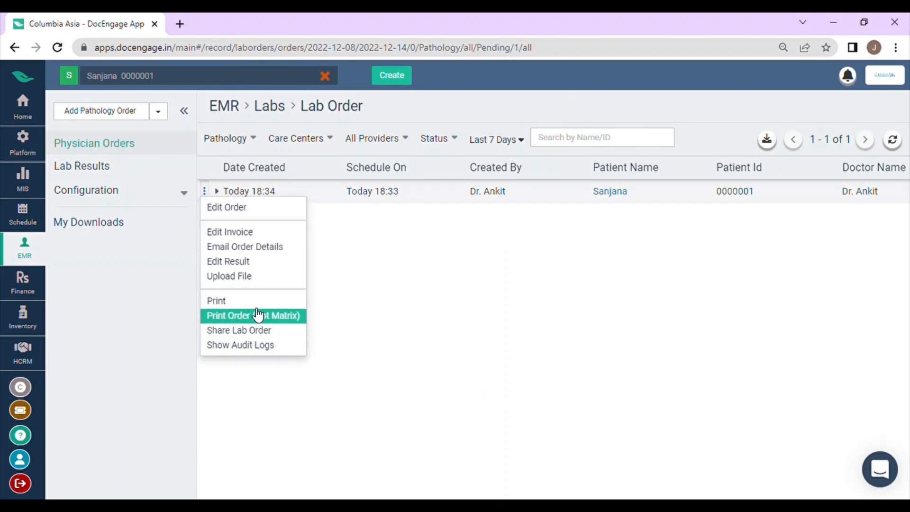
left_click(289, 350)
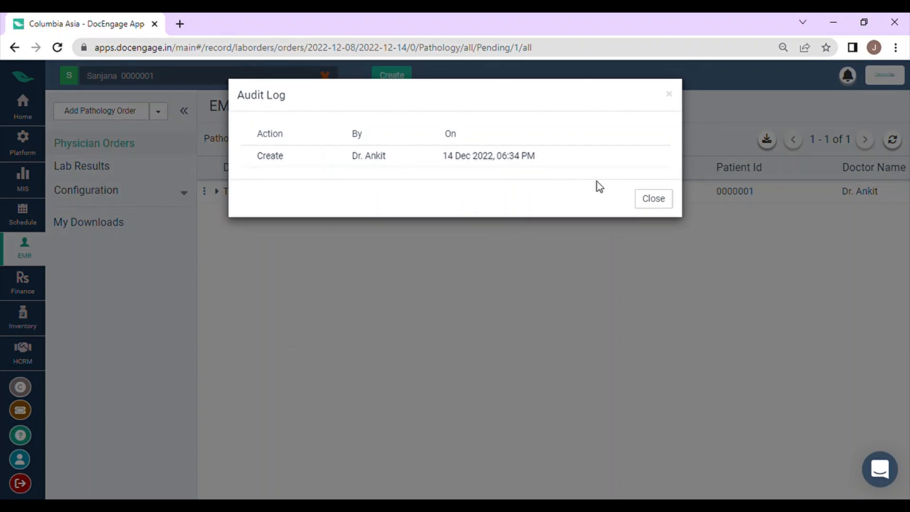
left_click(649, 202)
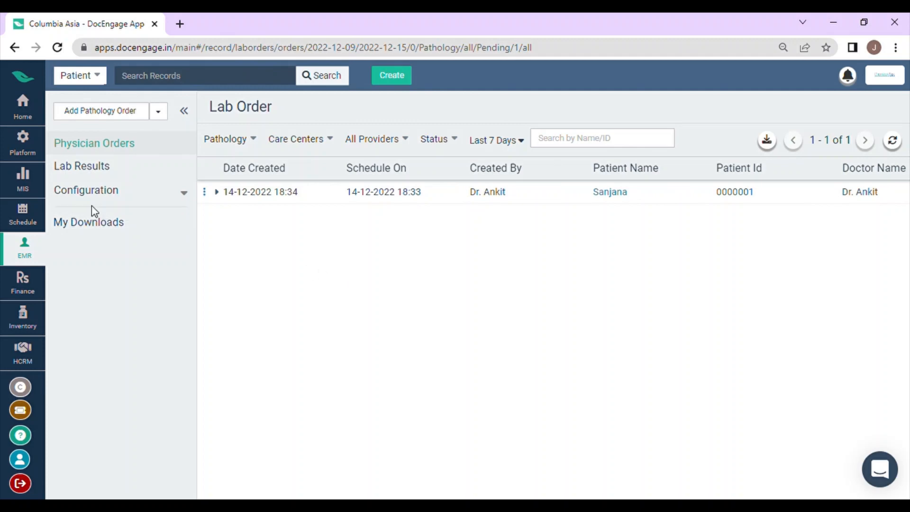
Look over the pathology lab results list, then examine the actions available for the order in the physician orders list.
left_click(104, 173)
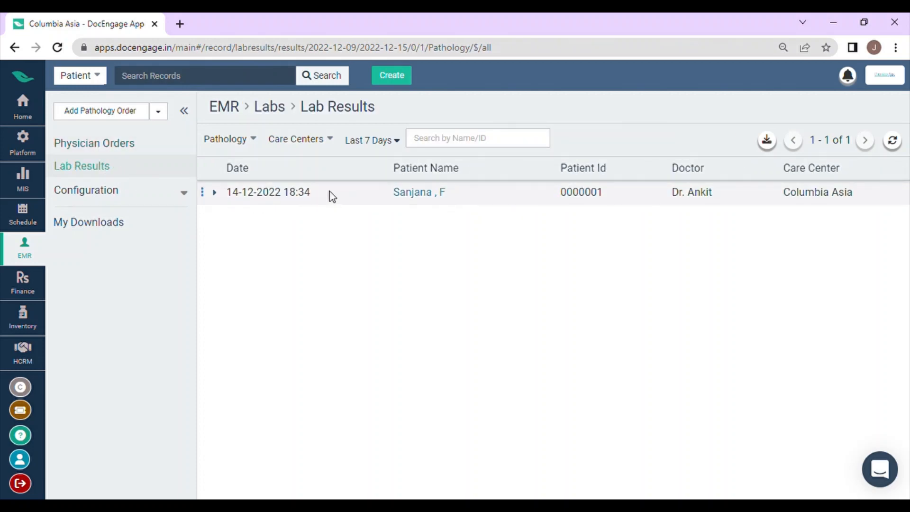
scroll(341, 195, "right", 3)
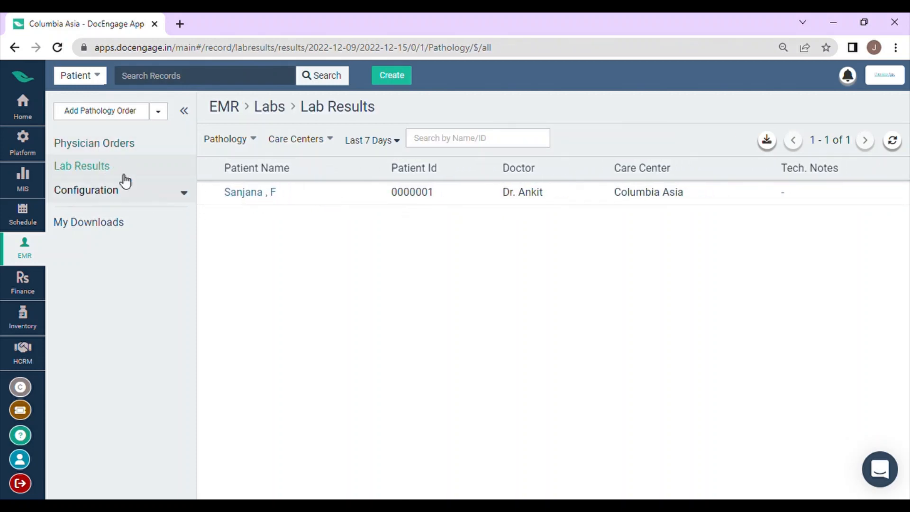
left_click(142, 151)
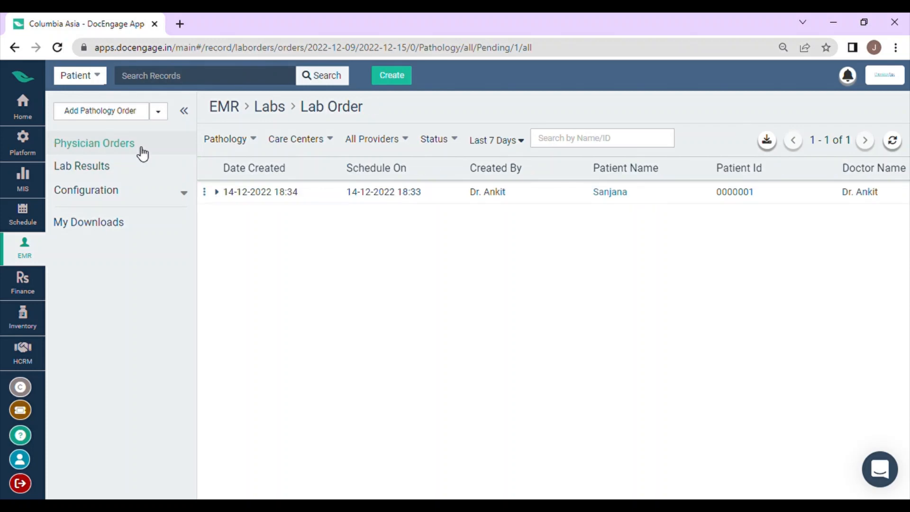
left_click(208, 193)
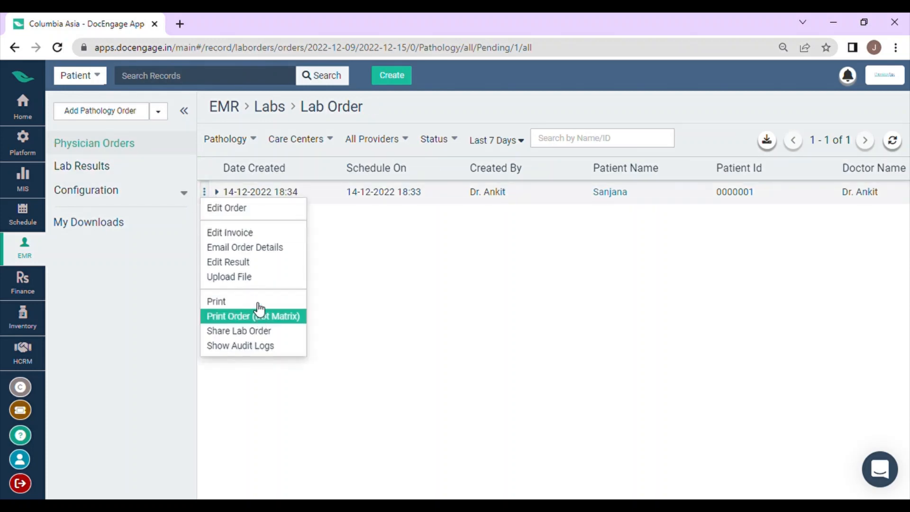
Print the patient's pathology test result from the Lab Results list.
left_click(122, 172)
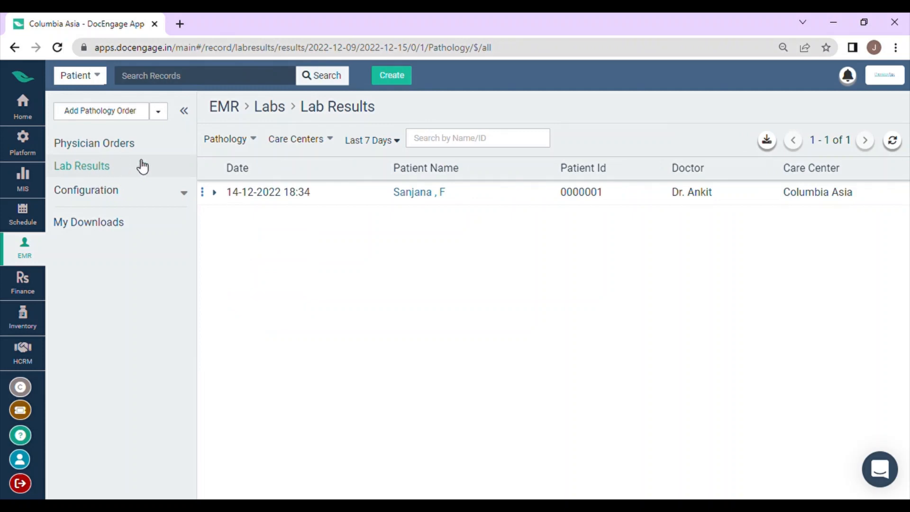
scroll(351, 219, "right", 2)
scroll(351, 219, "right", 6)
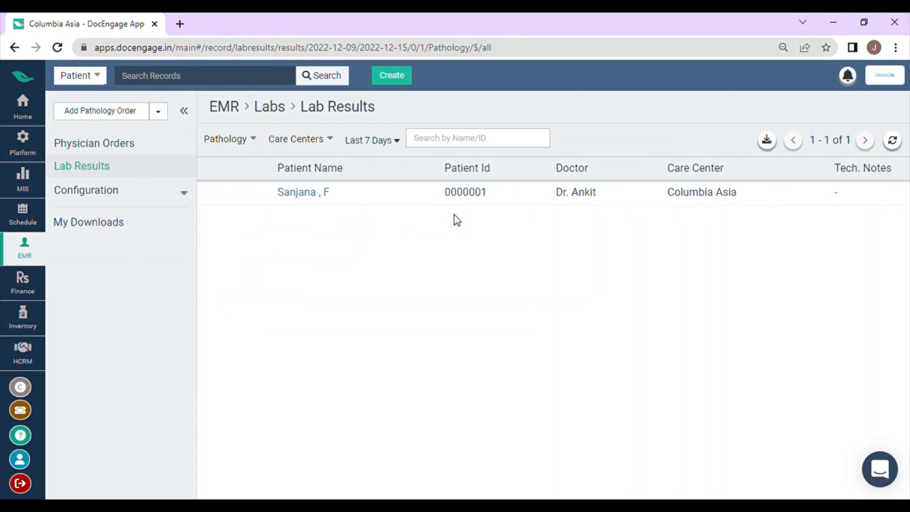
scroll(605, 211, "right", 10)
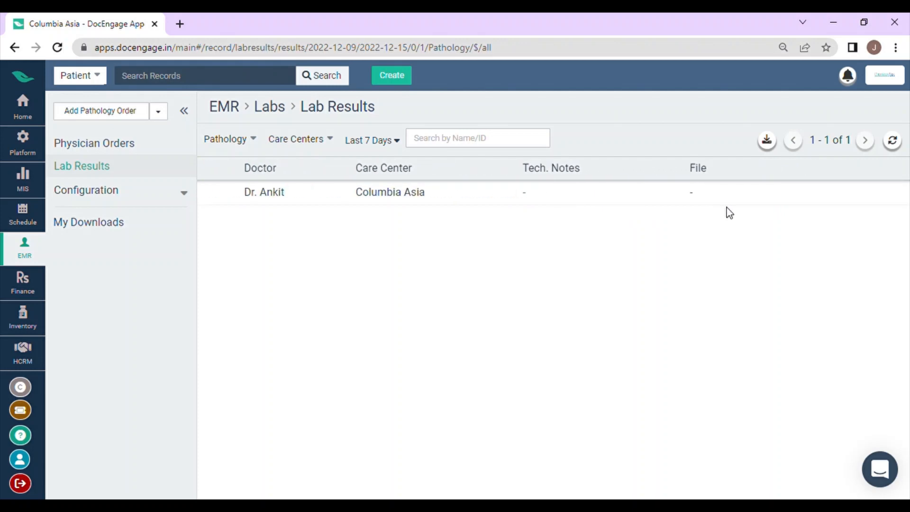
scroll(687, 212, "left", 18)
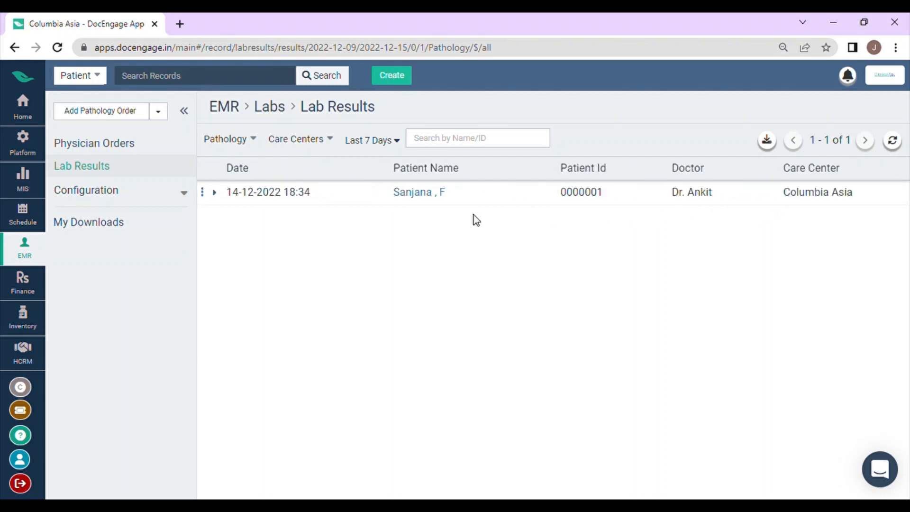
left_click(203, 192)
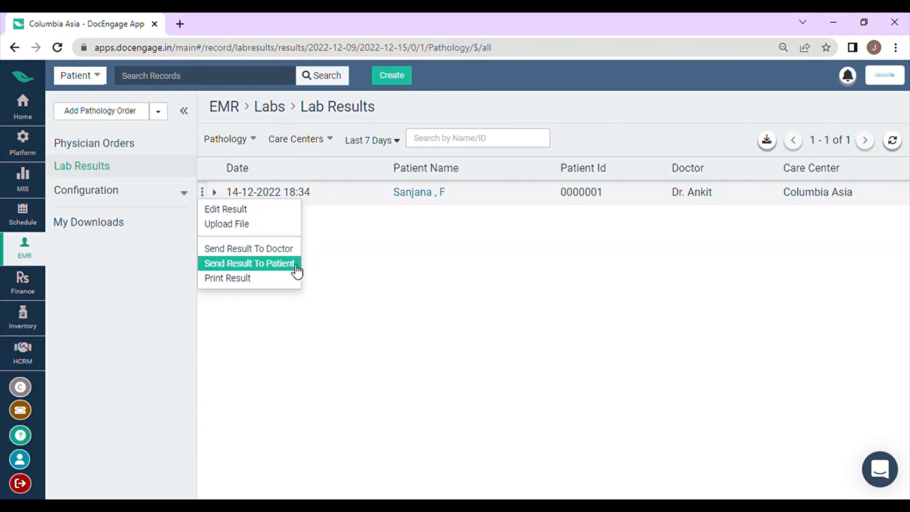
left_click(260, 280)
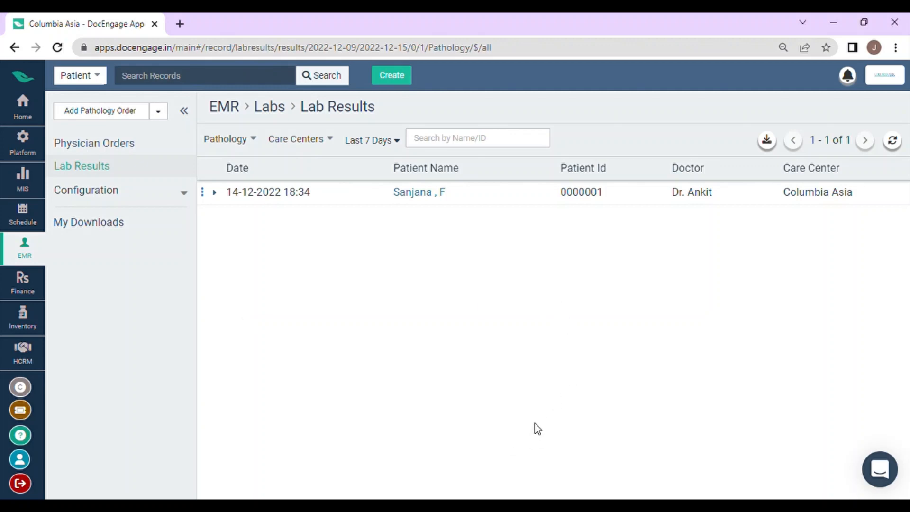
left_click(202, 192)
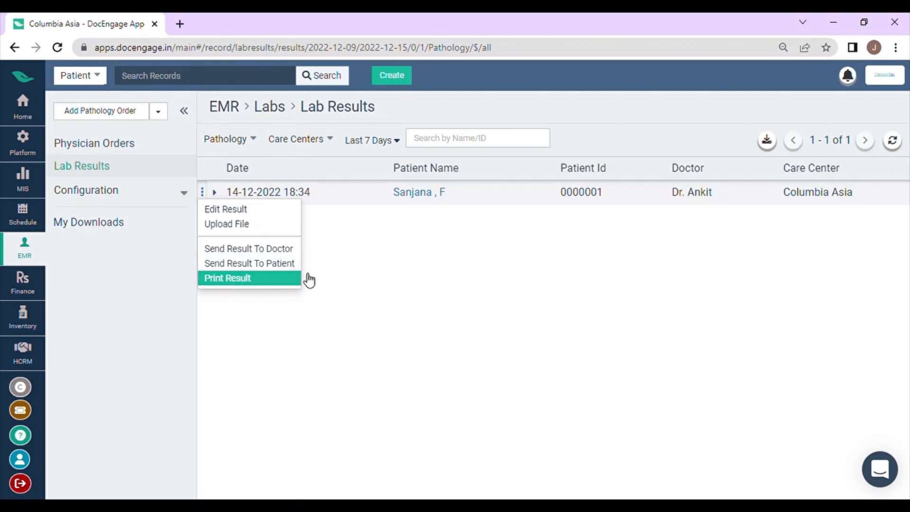
left_click(167, 198)
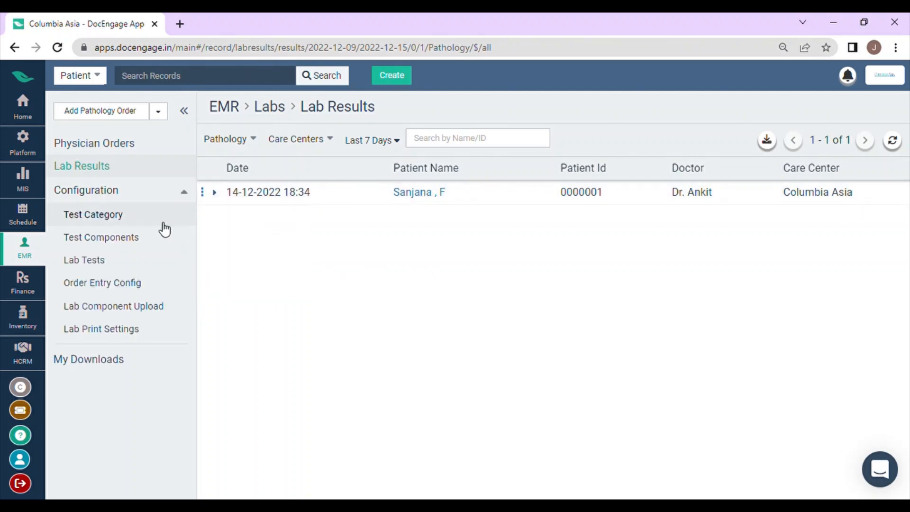
left_click(154, 191)
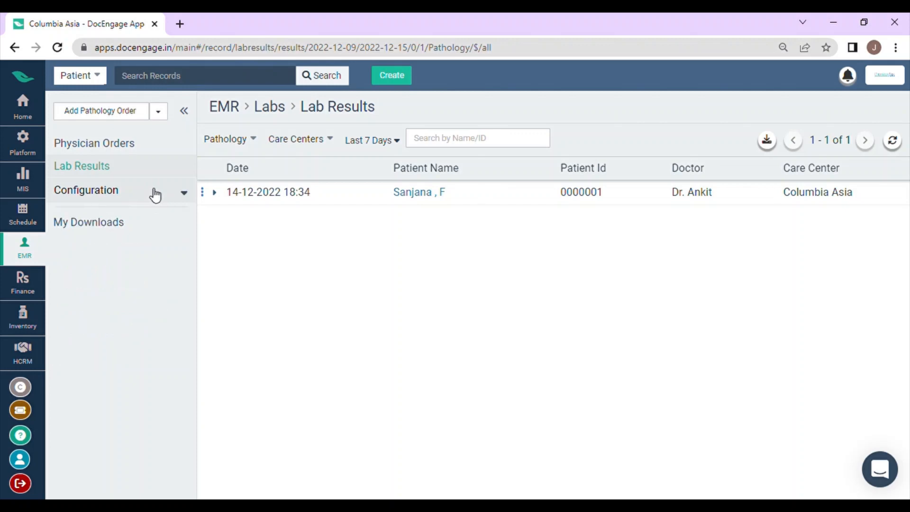
Check the lab module's My Downloads page and return to the physician orders list.
left_click(147, 236)
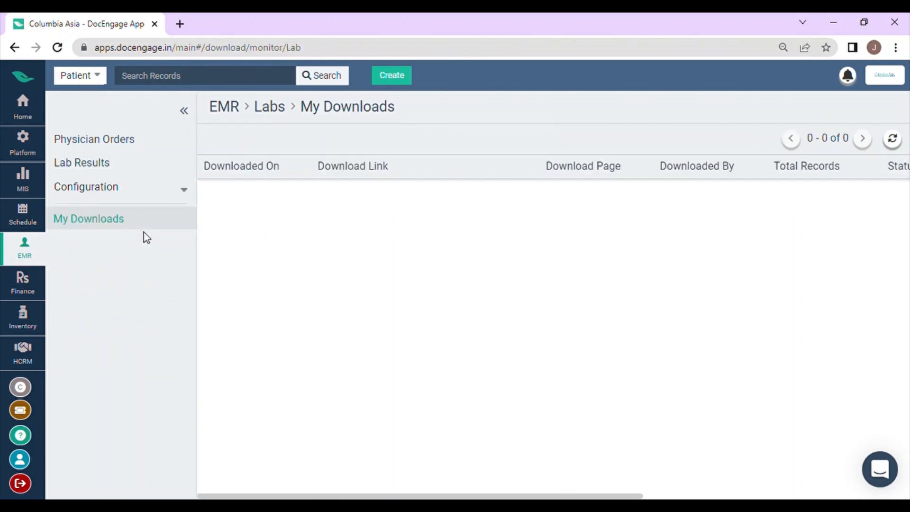
left_click(140, 139)
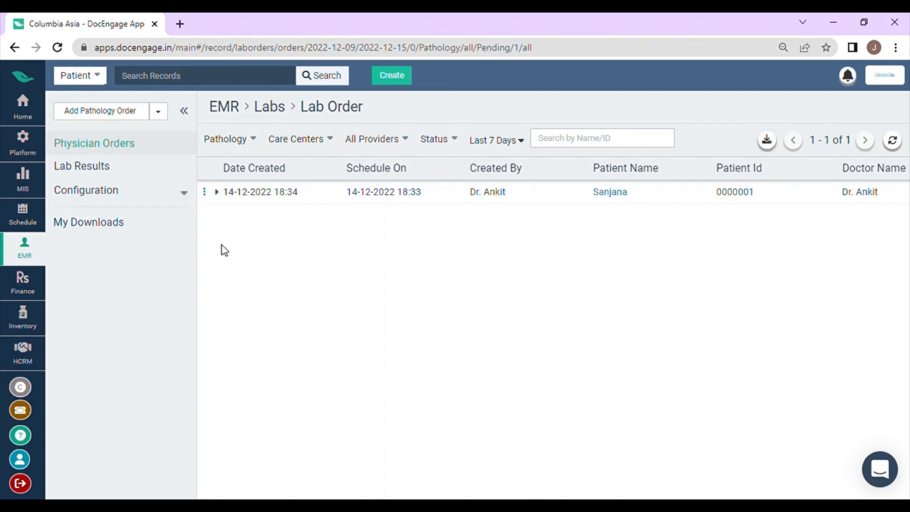
left_click(648, 210)
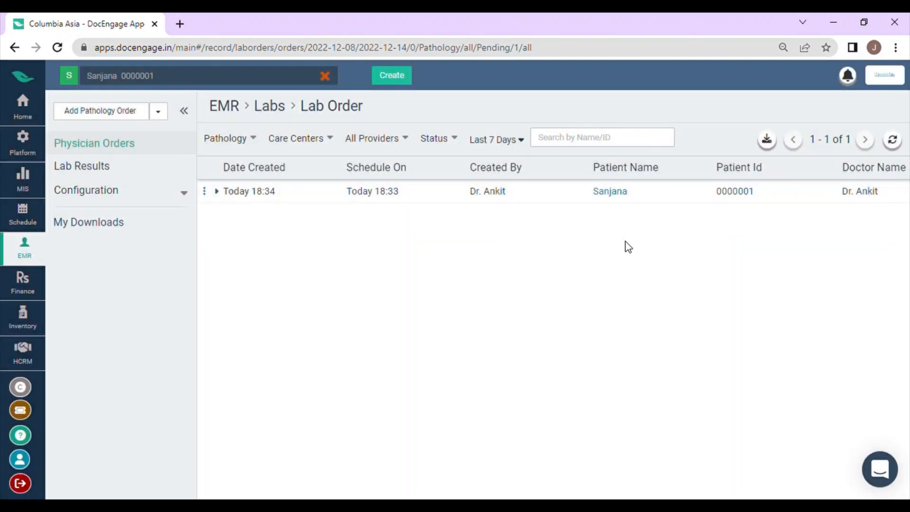